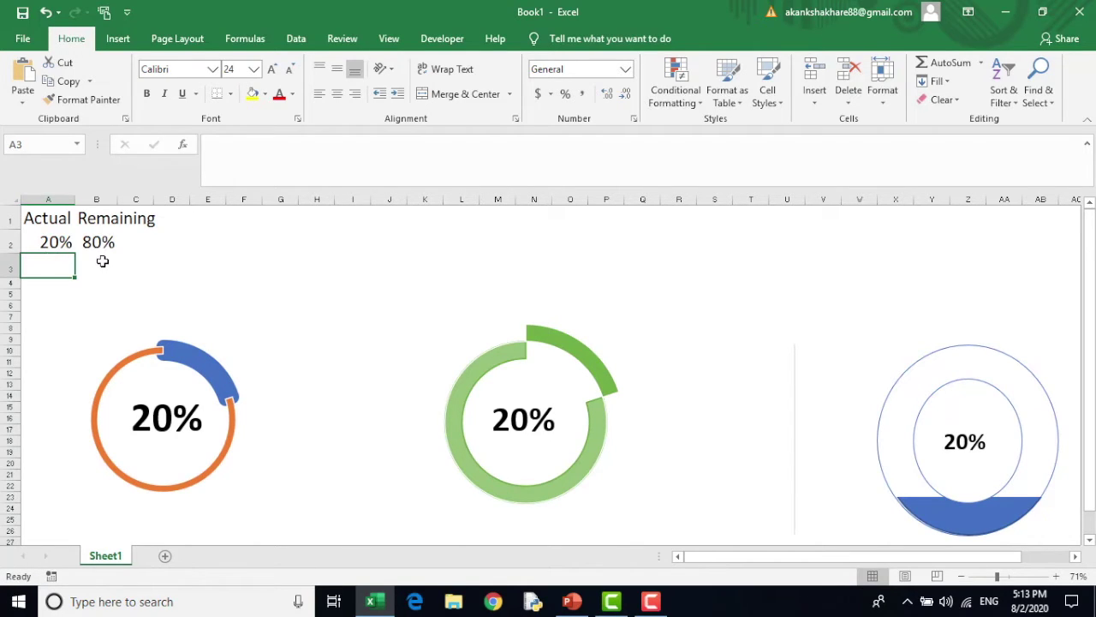
Review the Actual value in A2 and the =1-A2 Remaining formula in B2.
key(Up)
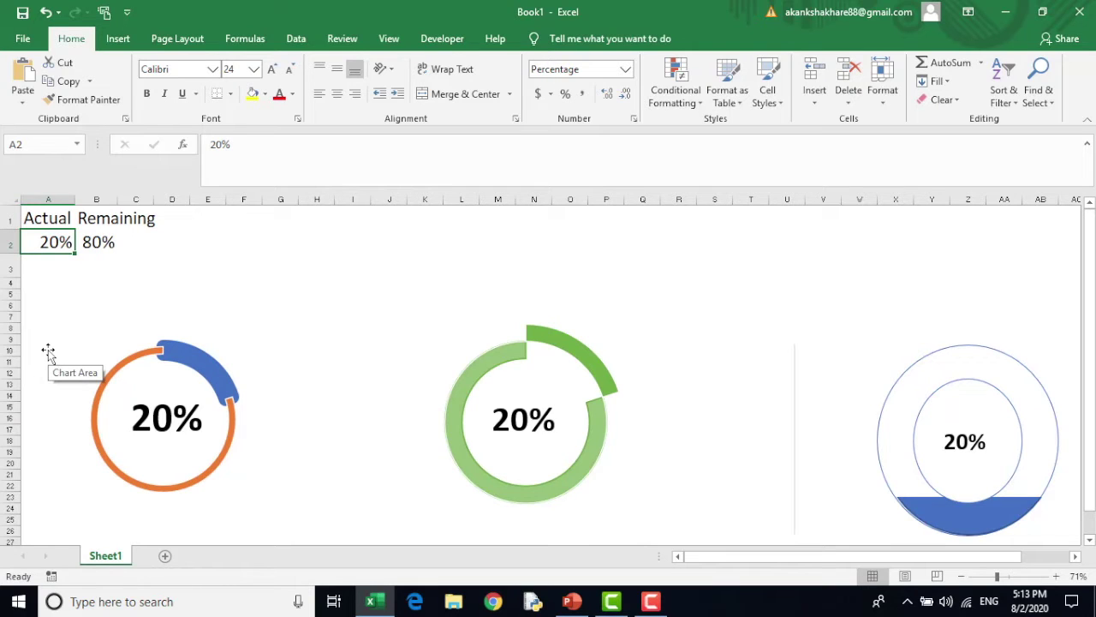
key(Right)
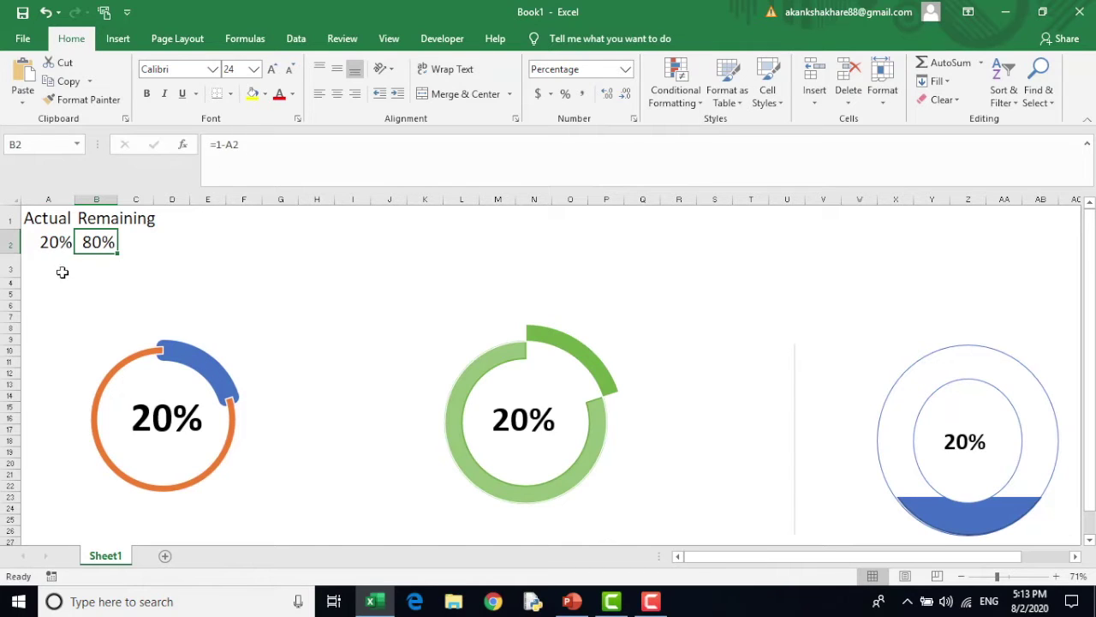
key(Left)
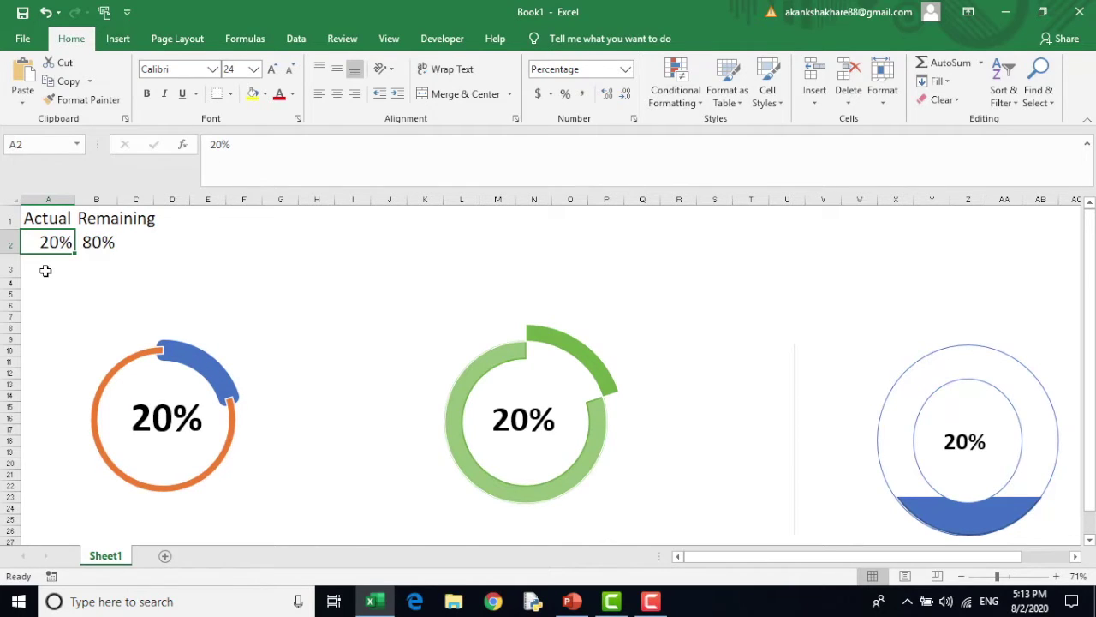
key(Right)
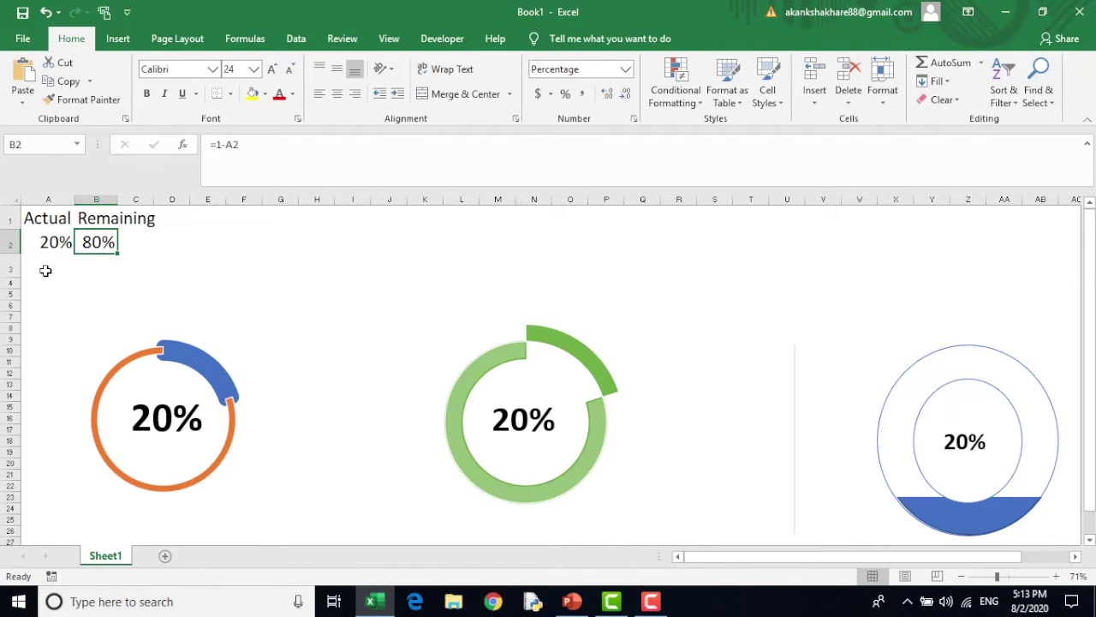
key(Left)
Enter 50%, then 27%, as the Actual value in A2 so the rings update.
text(50)
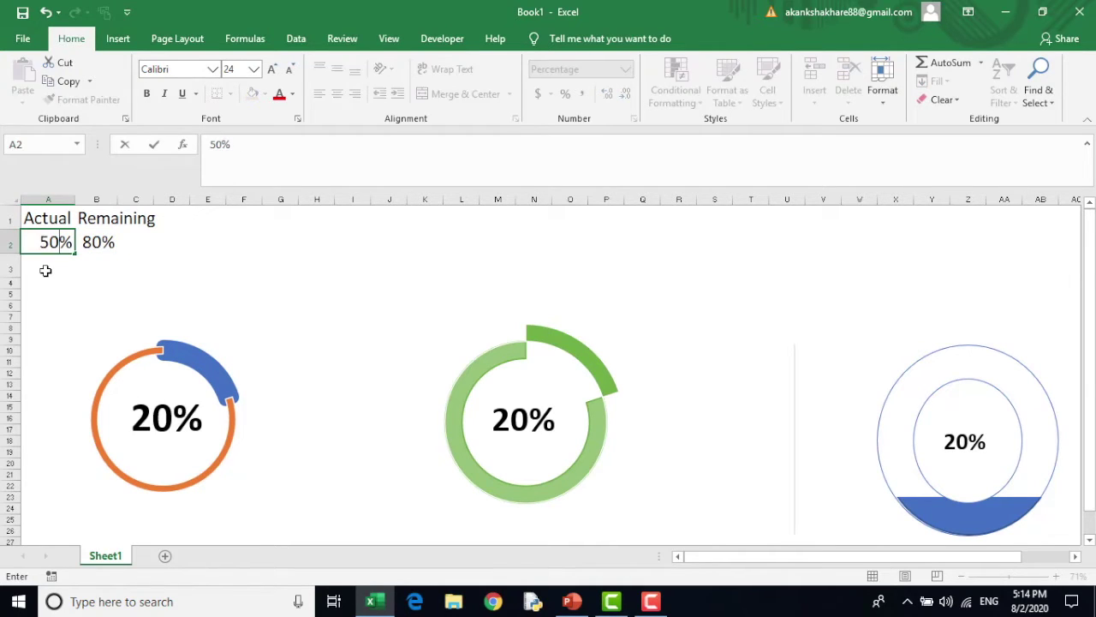
key(Return)
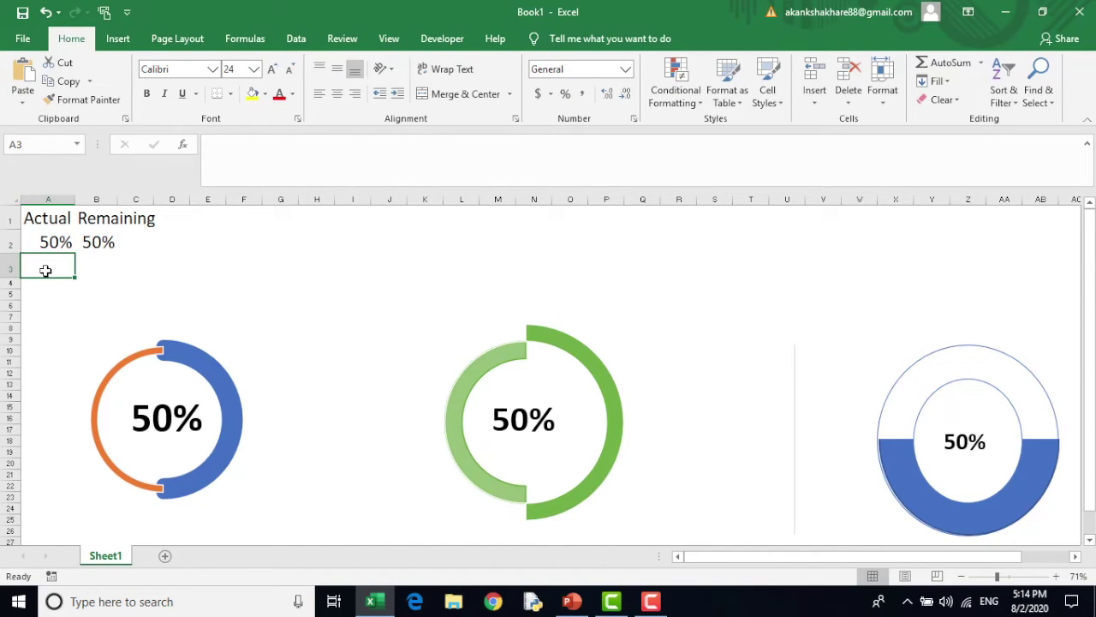
key(Up)
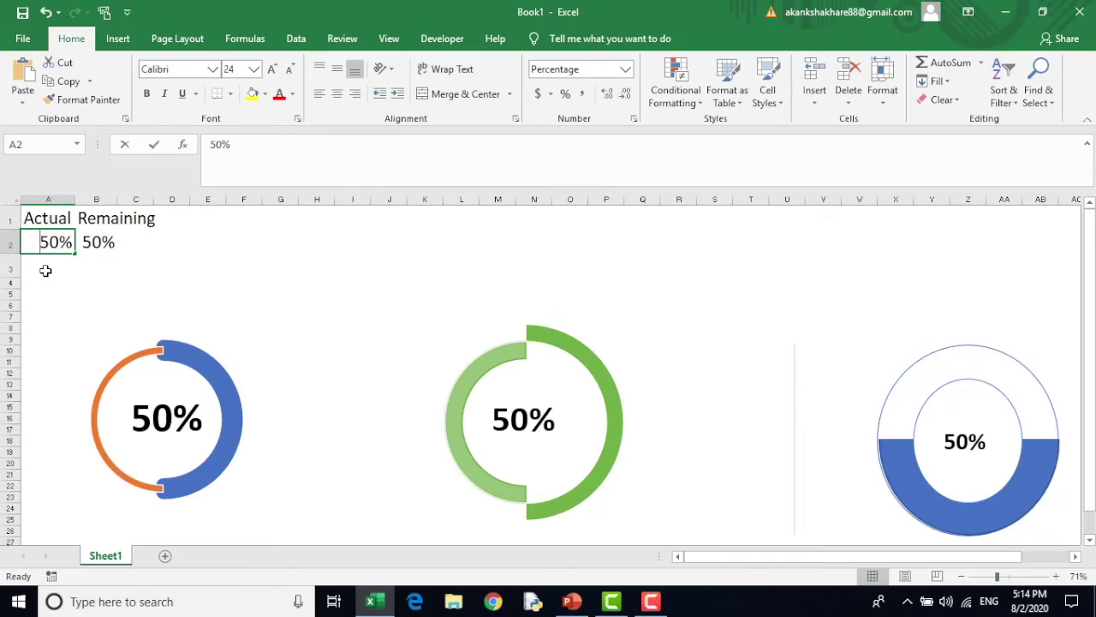
text(27)
key(Return)
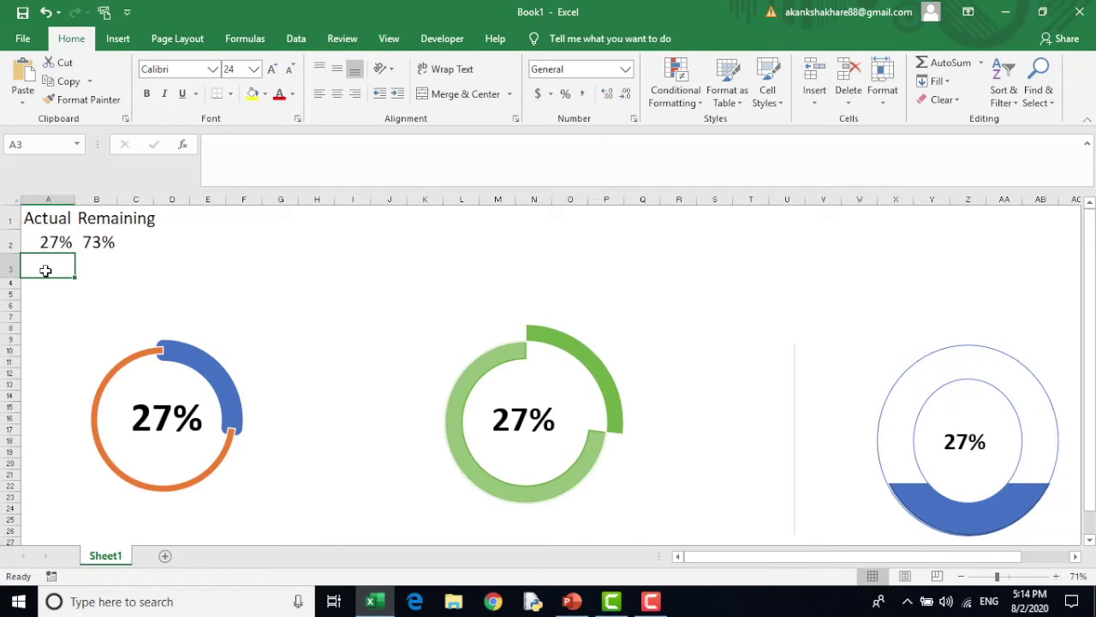
Copy the A1:B2 Actual/Remaining table onto Sheet2 and hide its gridlines.
drag(55, 221, 93, 243)
key(ctrl+c)
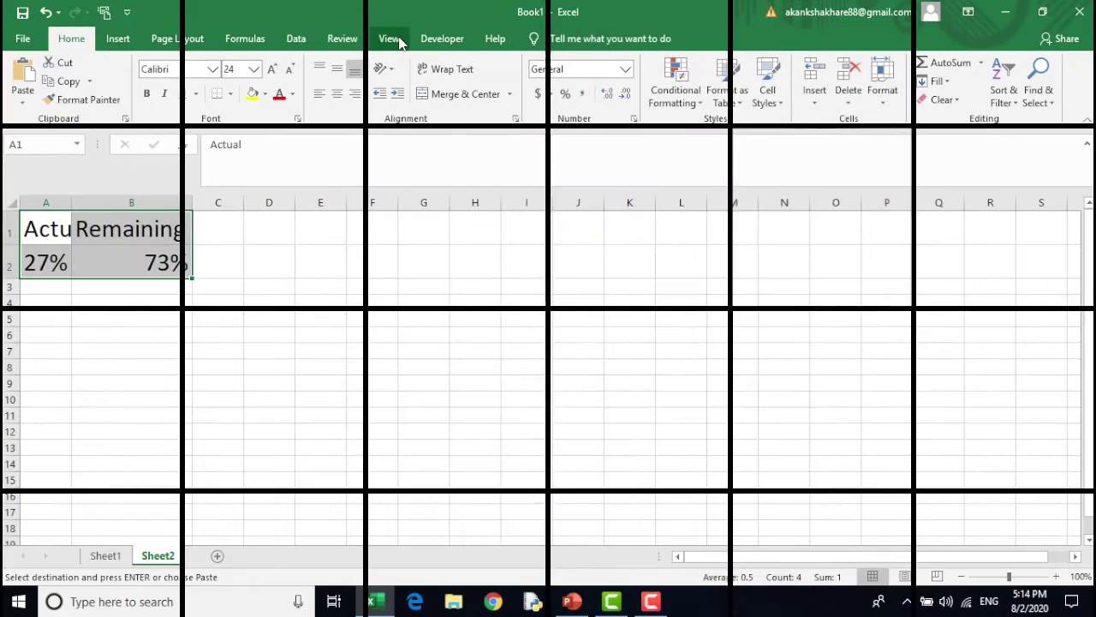
click(395, 39)
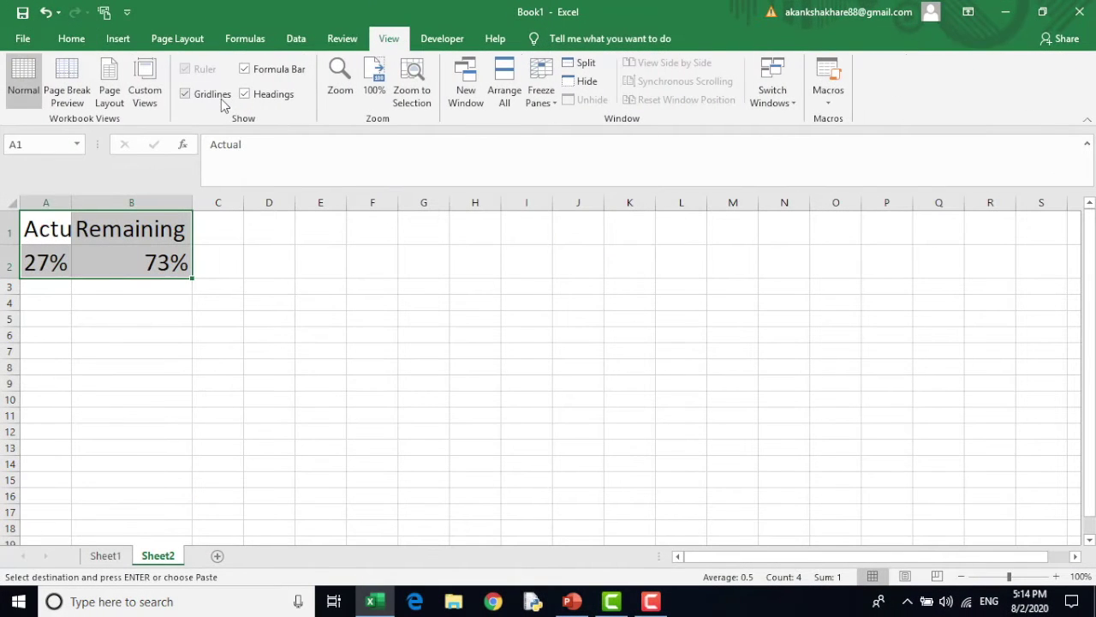
click(221, 101)
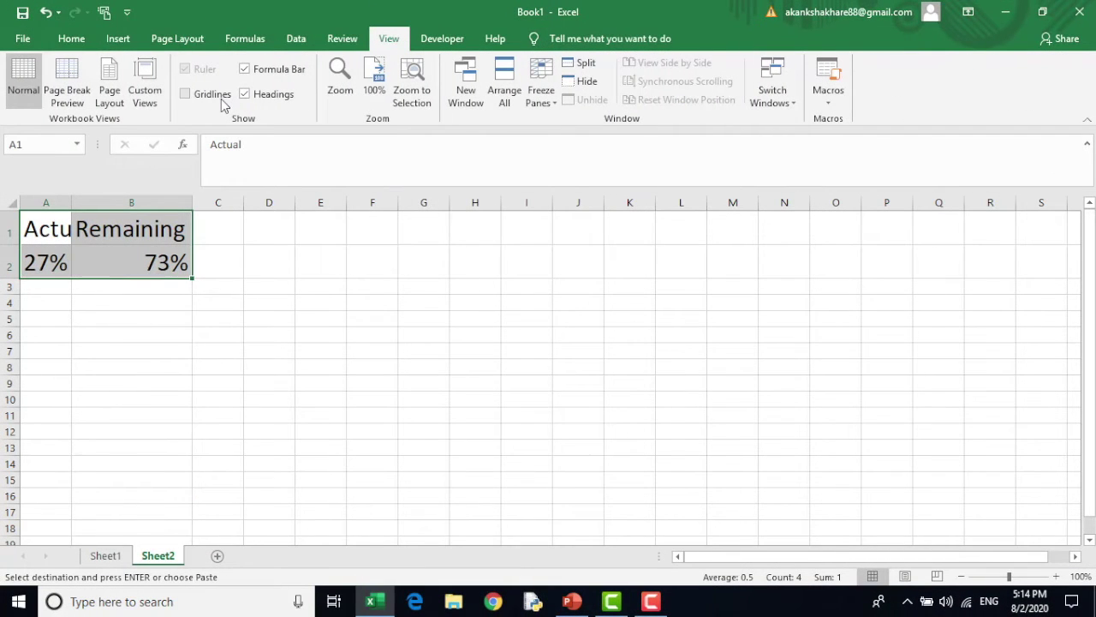
click(71, 39)
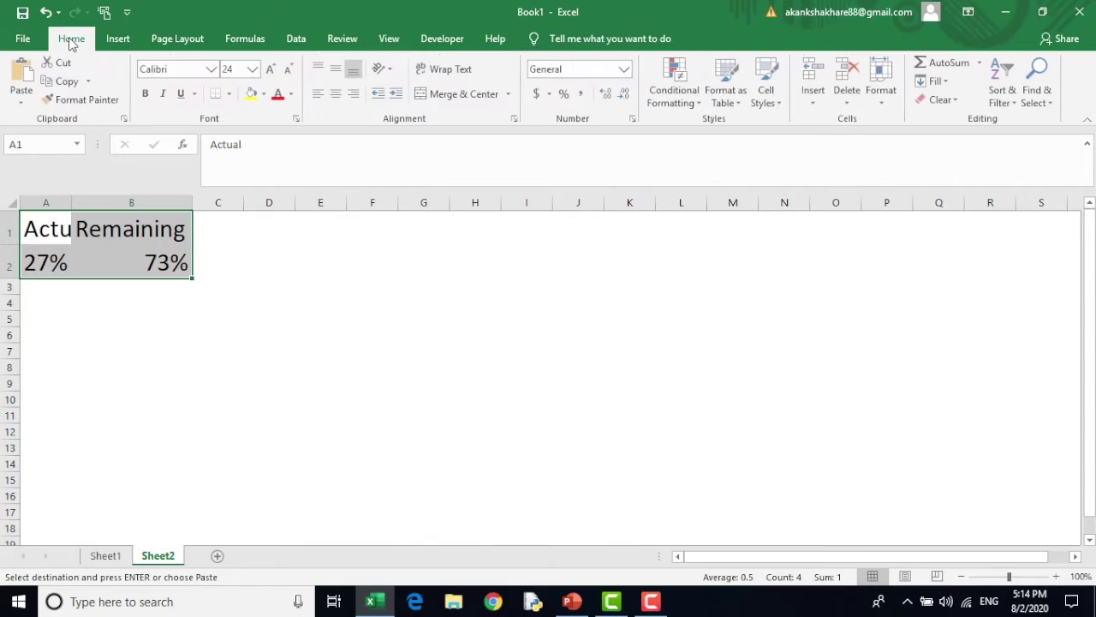
Insert a doughnut chart from the pasted Actual and Remaining data.
click(115, 40)
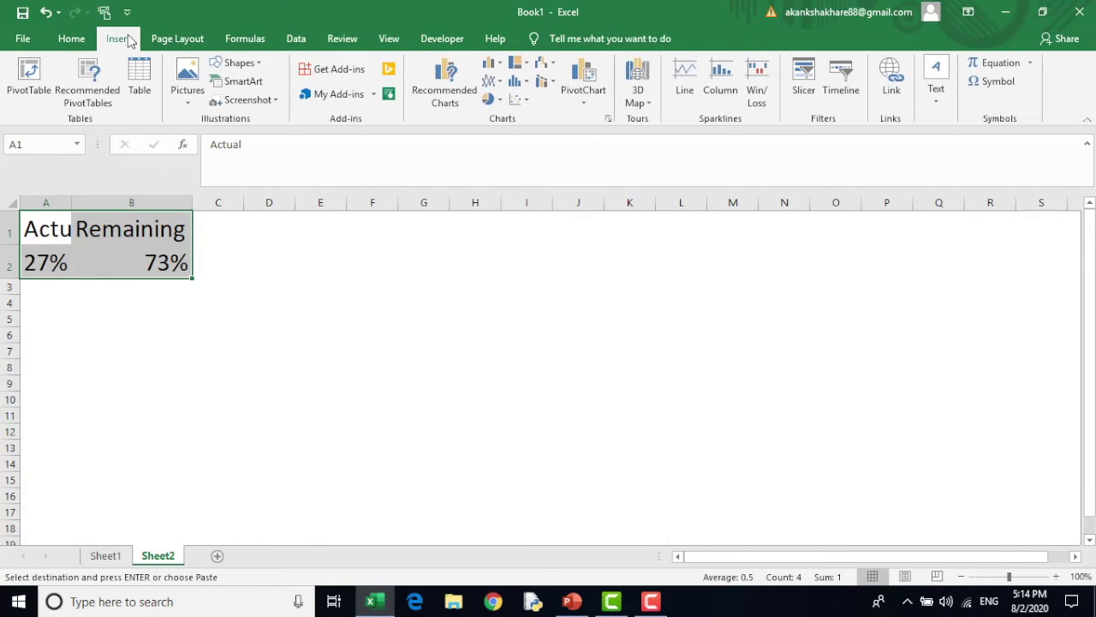
click(492, 99)
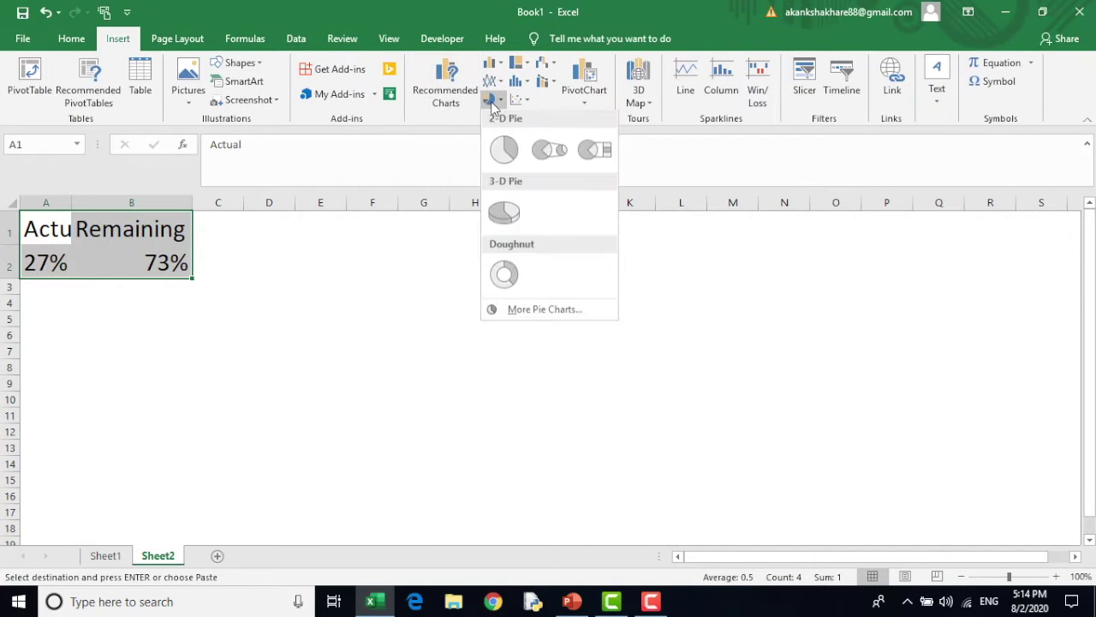
click(504, 275)
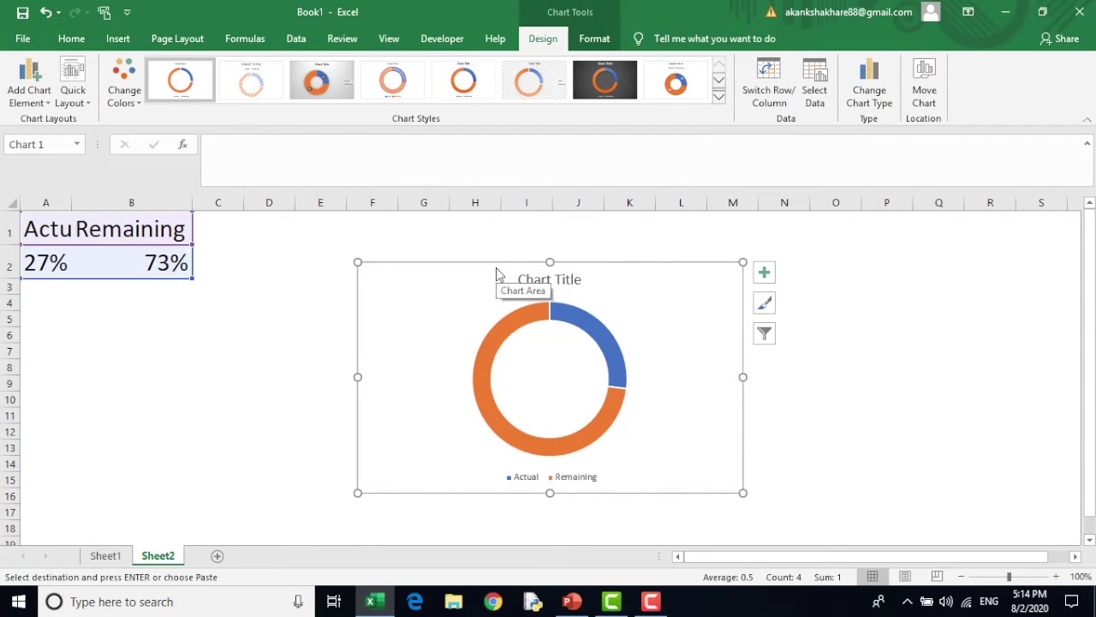
Change the chart's data range to cells A2:B2.
click(815, 81)
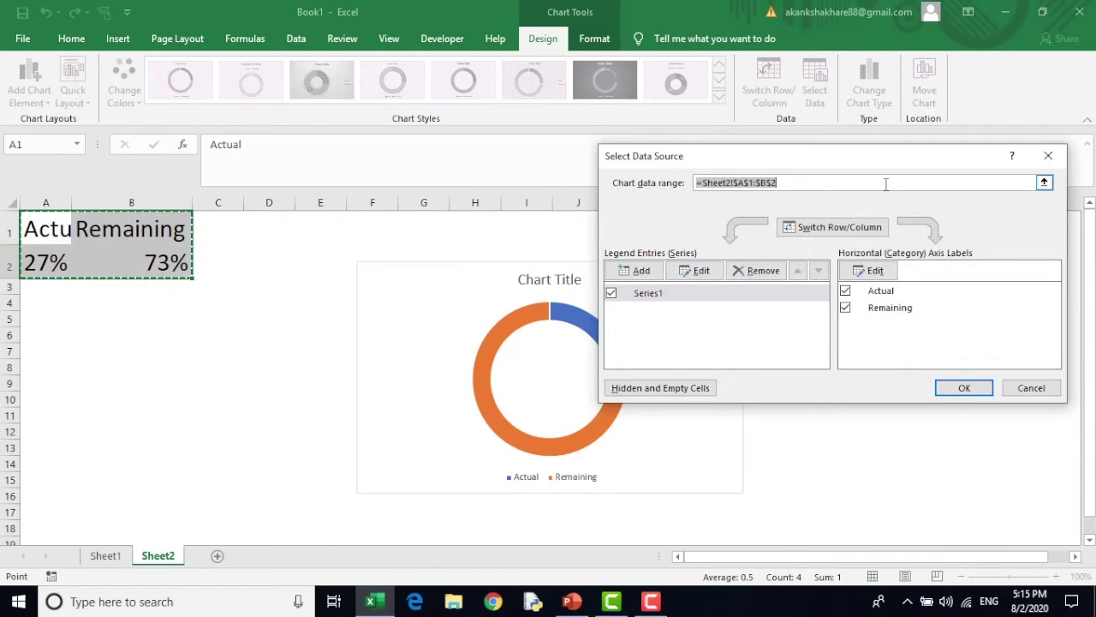
key(BackSpace)
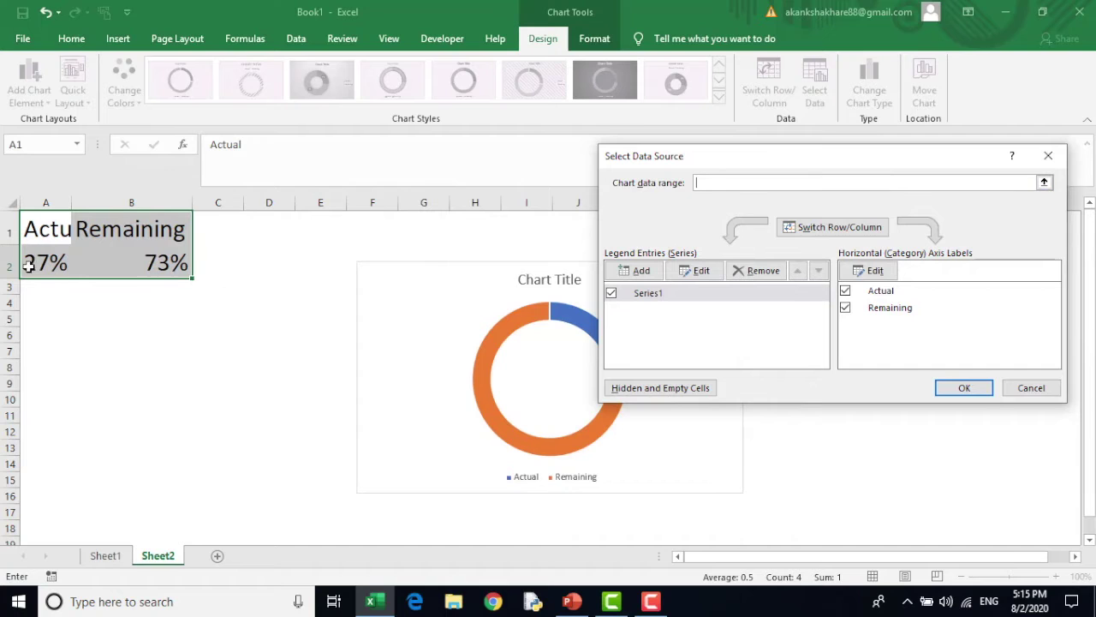
drag(29, 266, 127, 262)
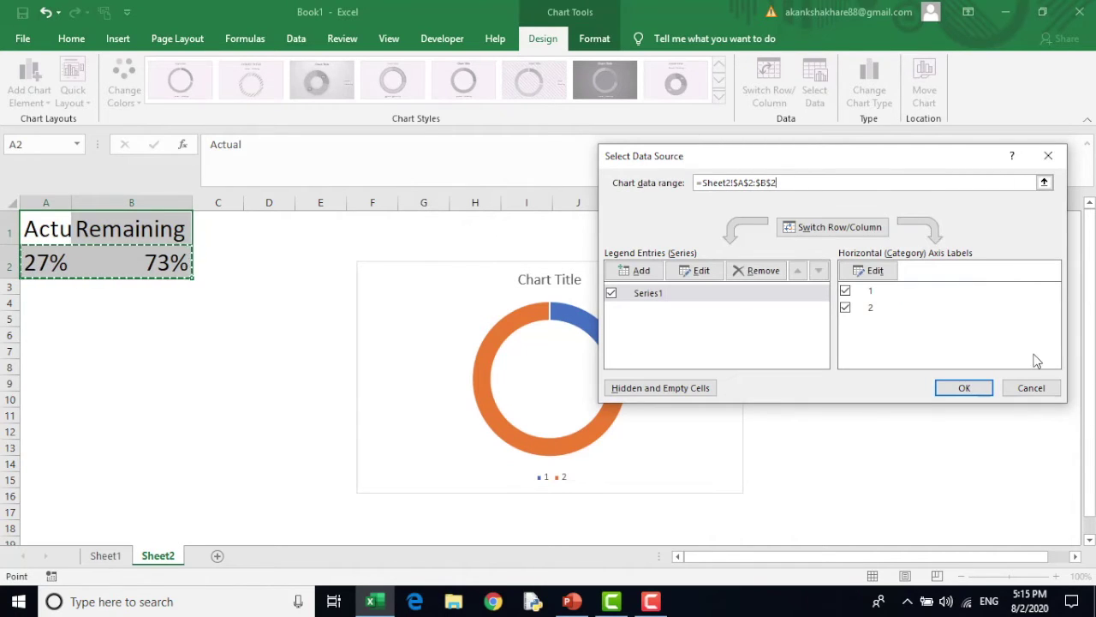
click(964, 390)
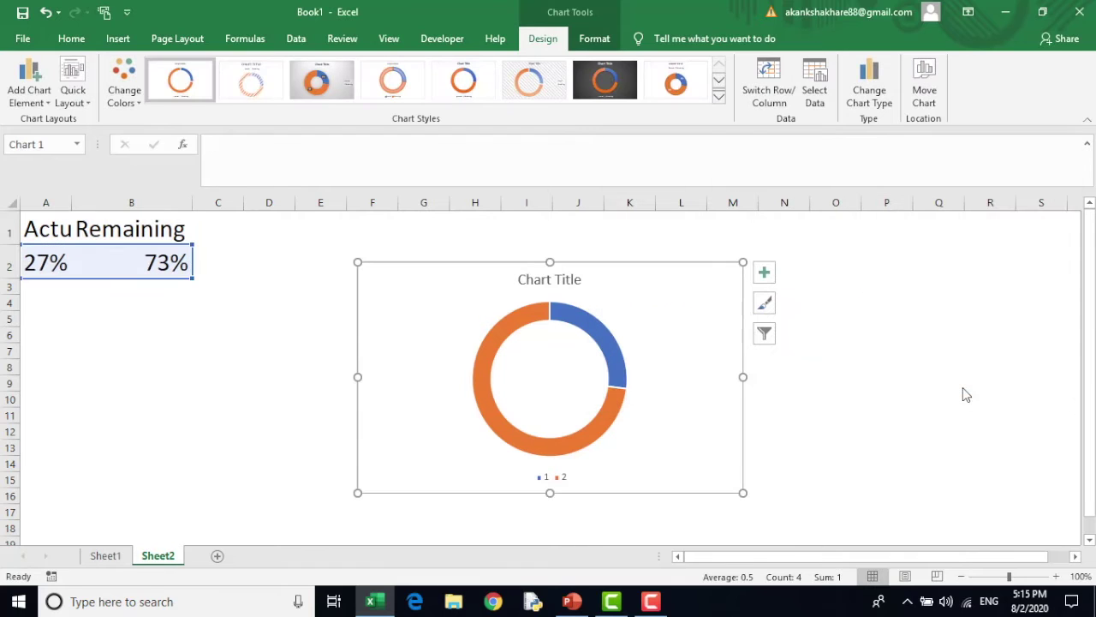
Remove the chart title and legend from the doughnut chart.
click(764, 271)
click(803, 293)
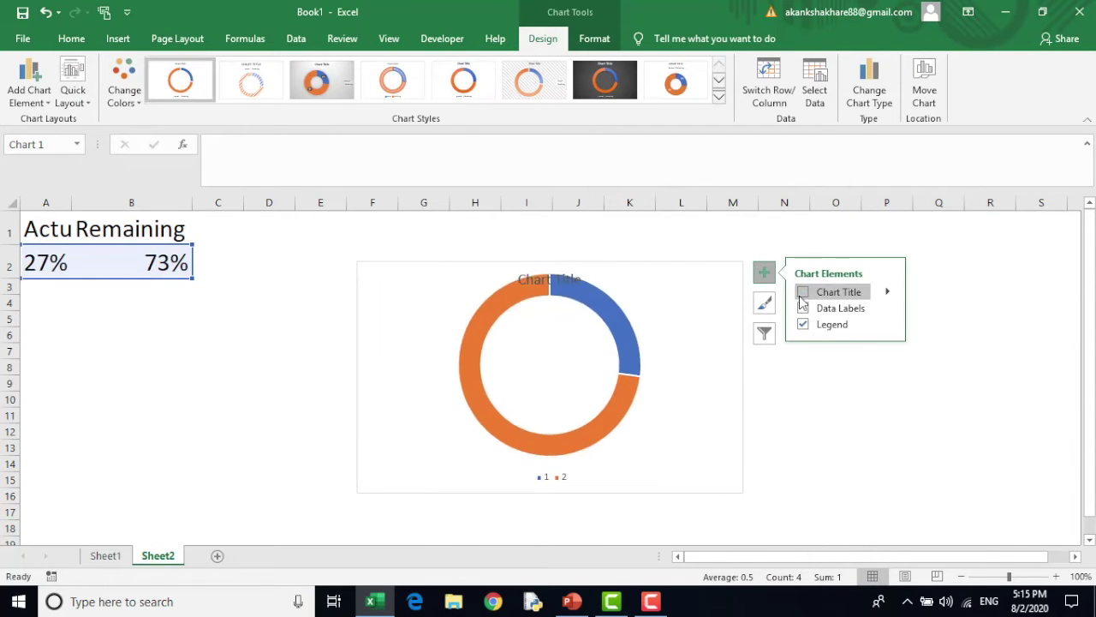
click(804, 327)
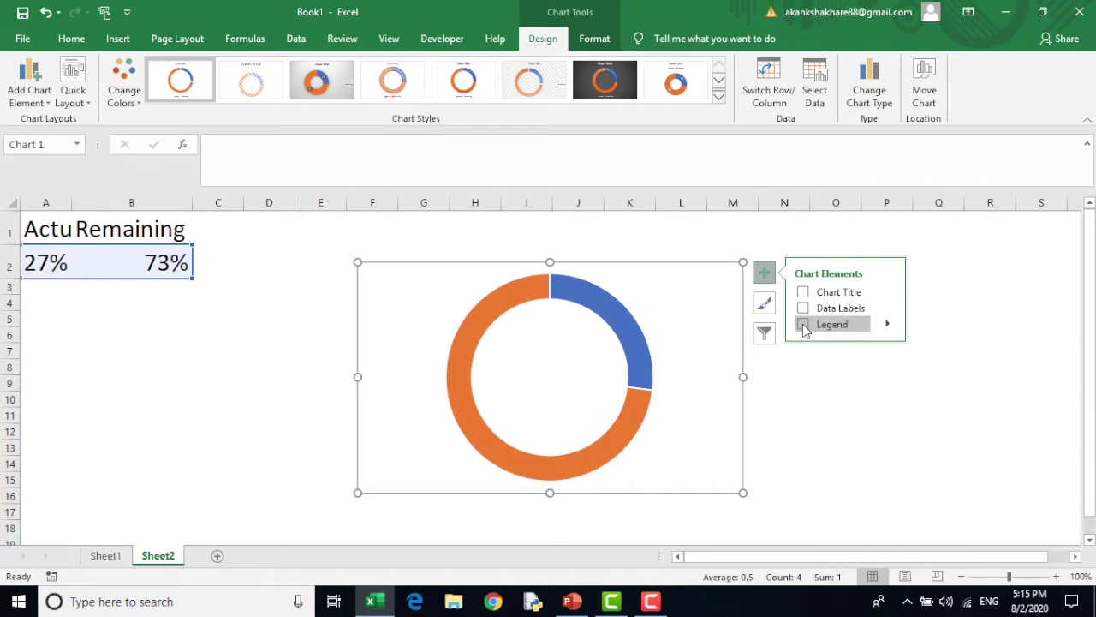
key(Escape)
key(Escape)
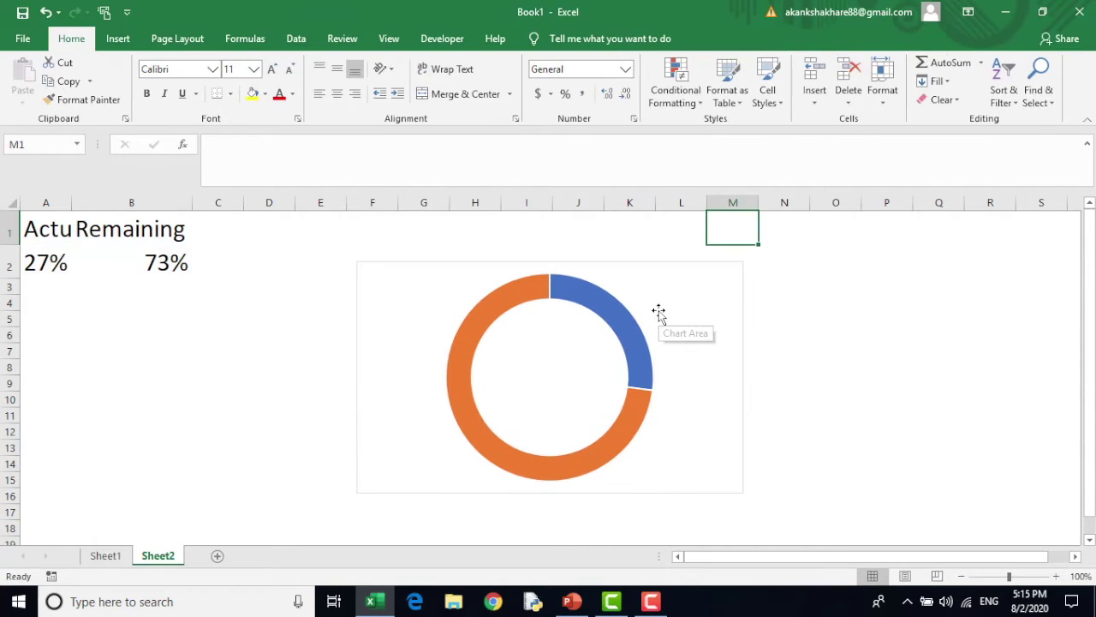
double_click(657, 310)
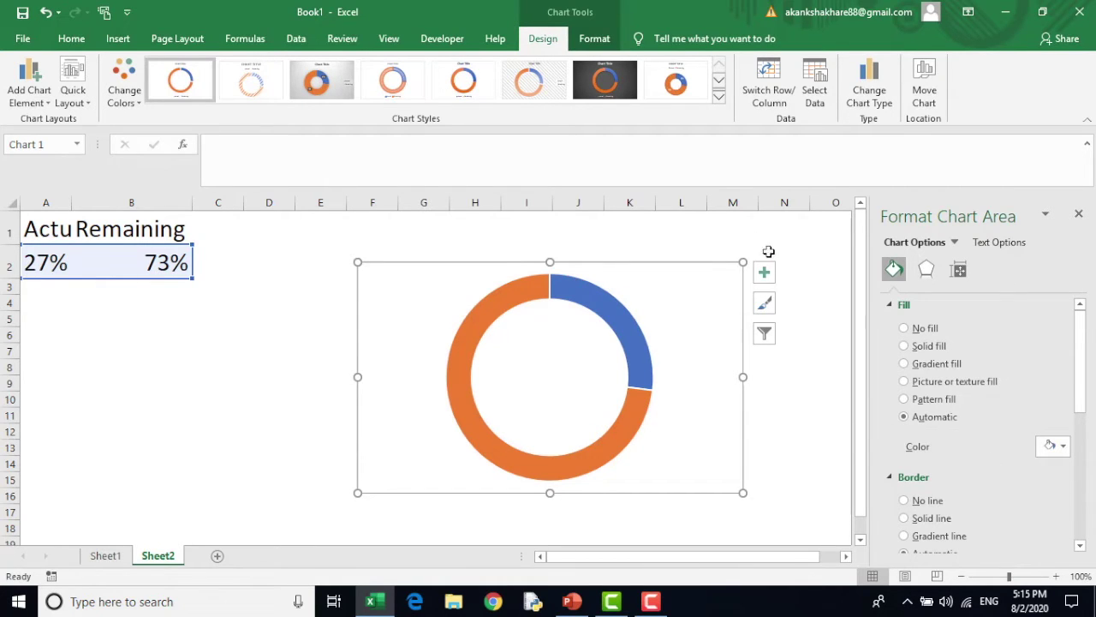
Give the chart no border and no fill, and set the doughnut hole size to 90%.
click(904, 502)
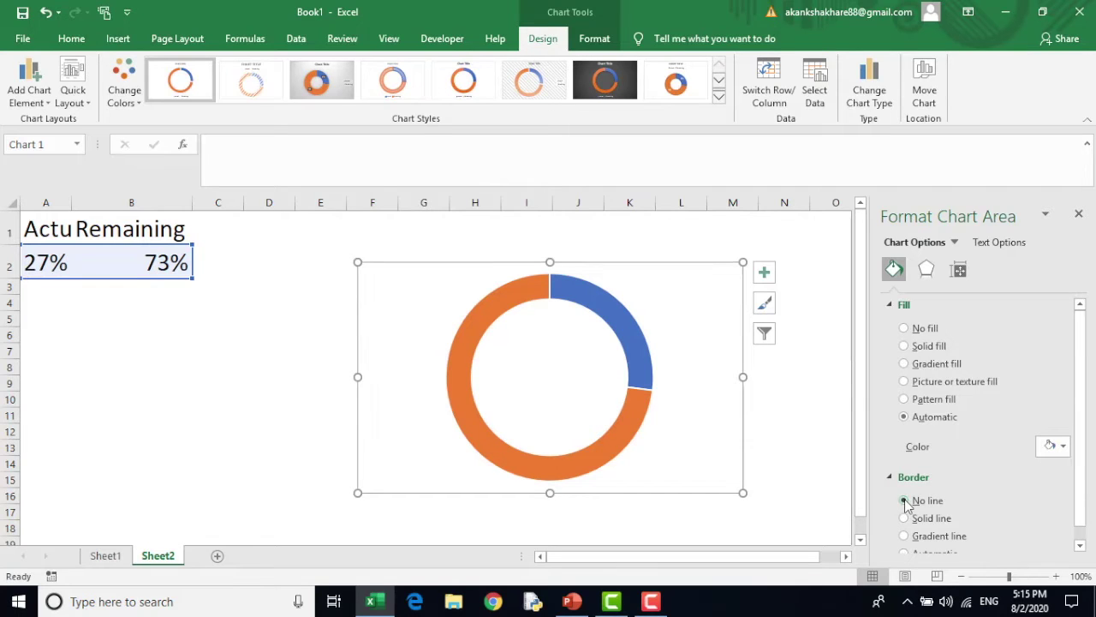
click(904, 329)
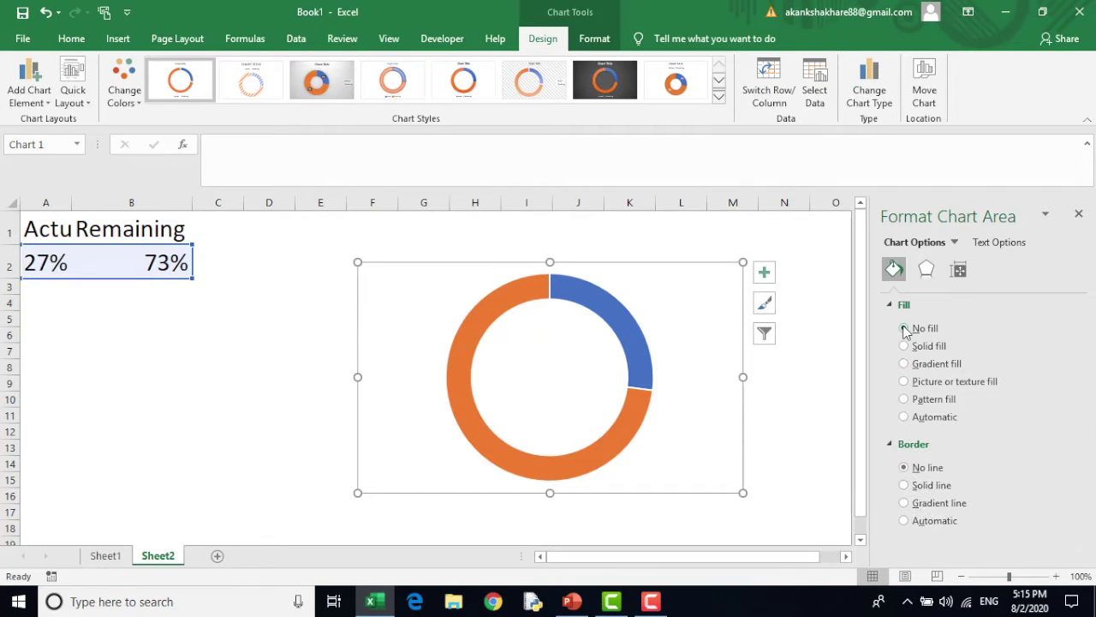
click(620, 323)
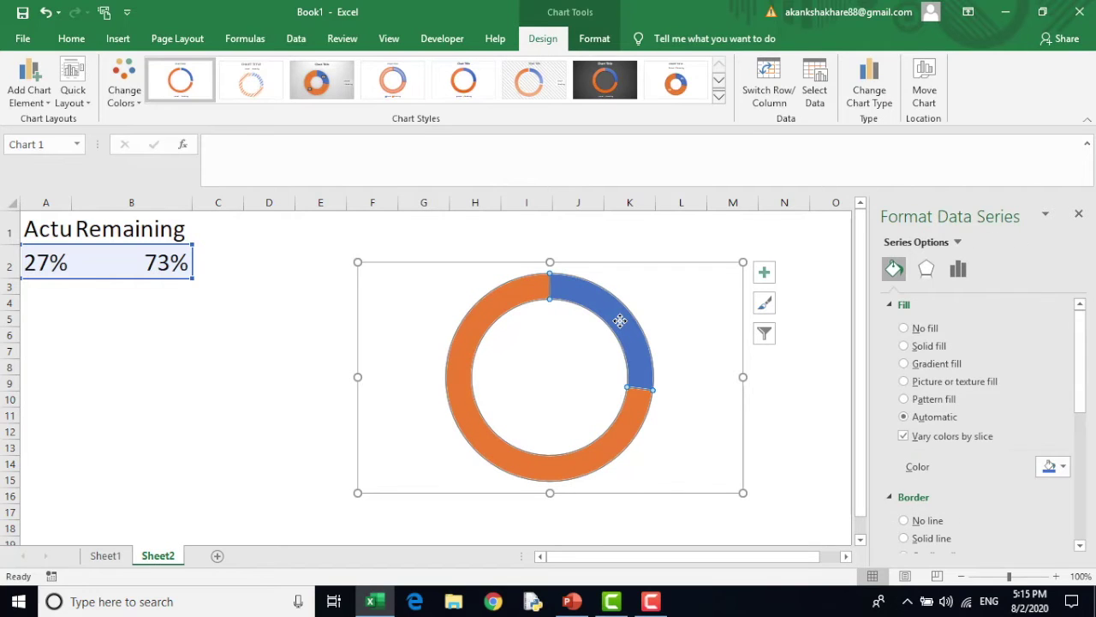
click(958, 270)
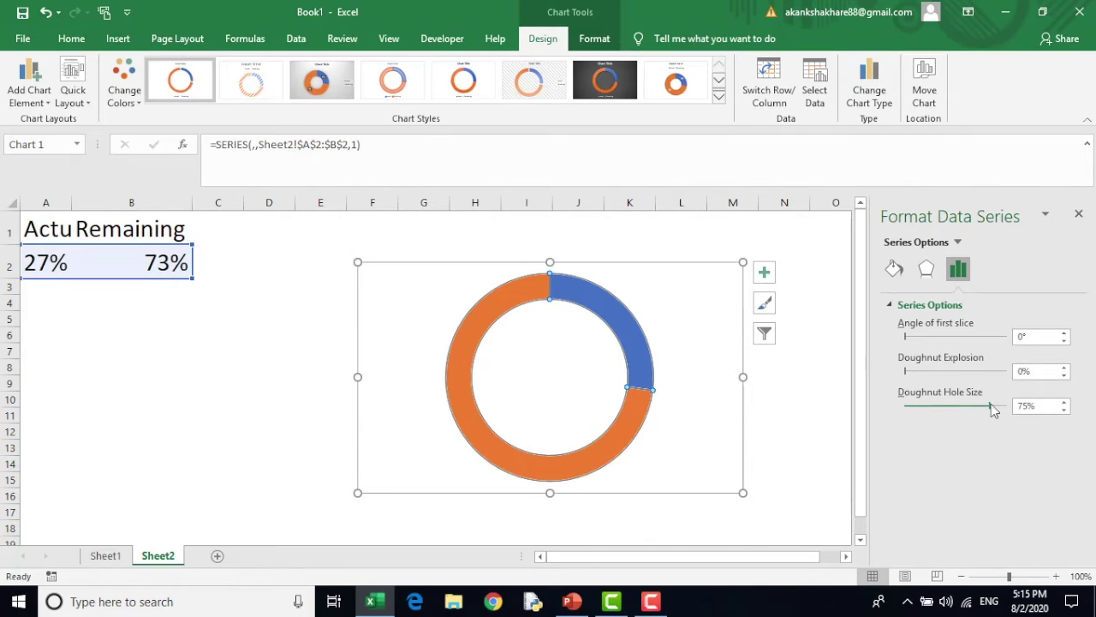
click(1064, 404)
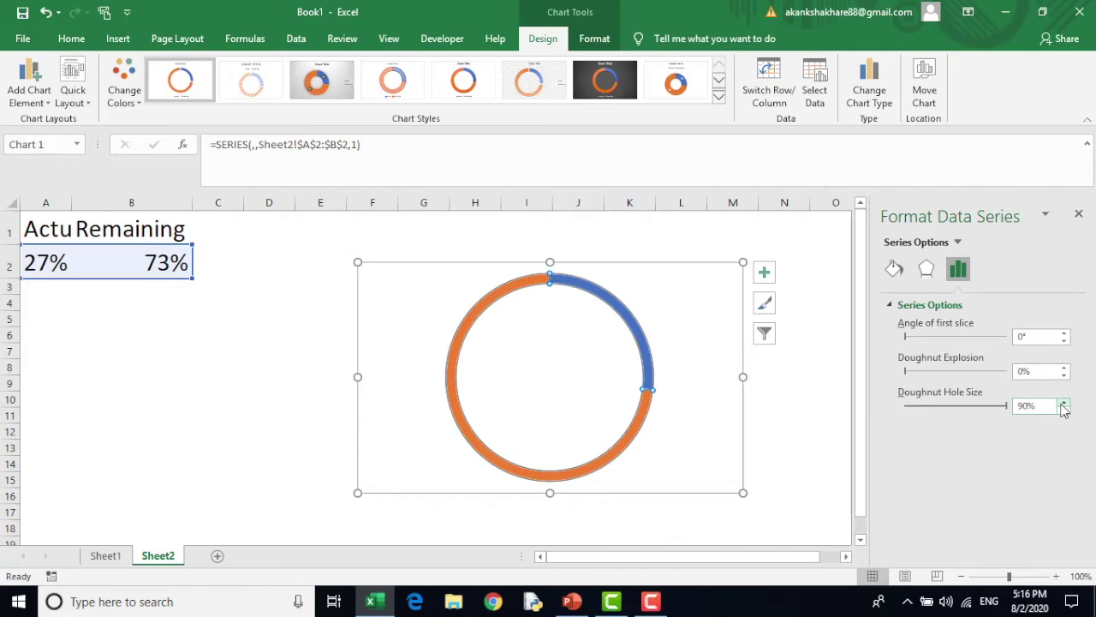
click(718, 342)
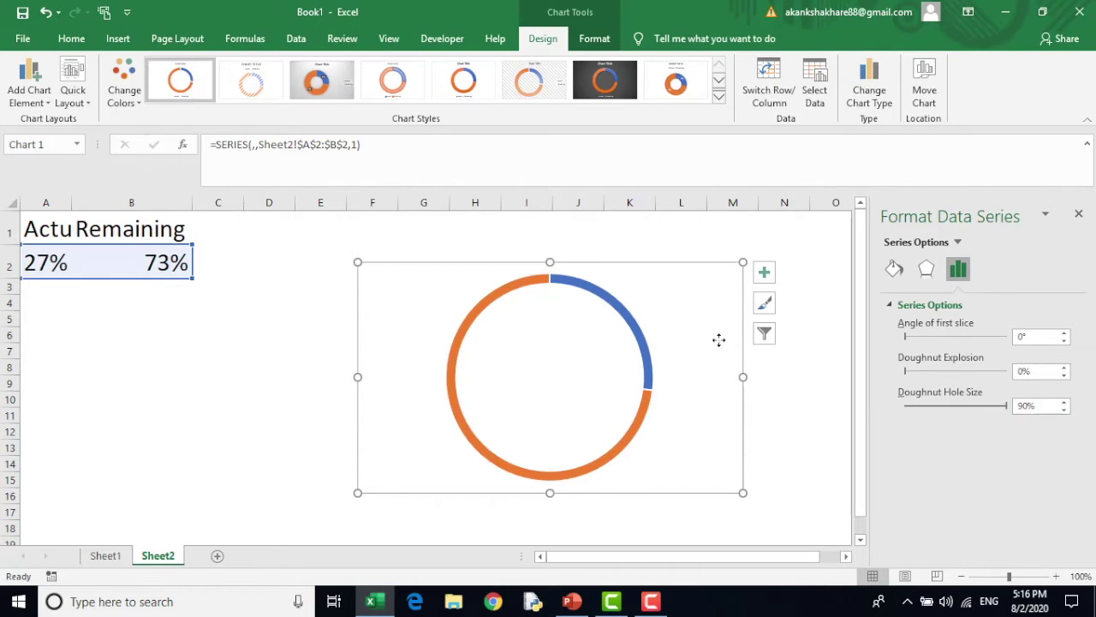
Give the blue Actual slice a 20 pt solid-line border.
click(605, 296)
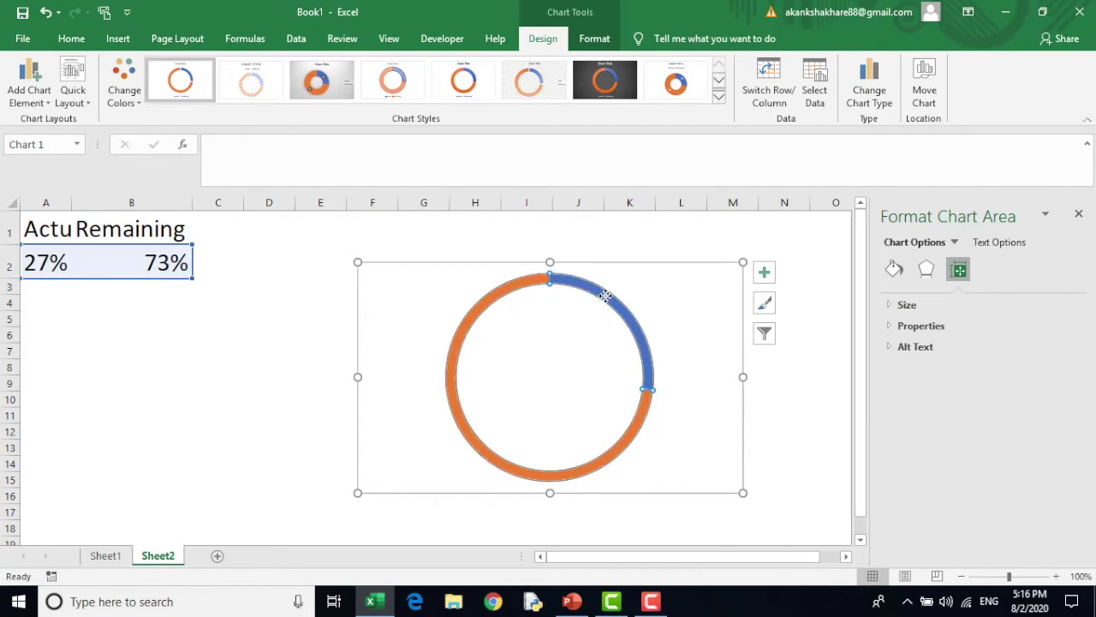
click(606, 296)
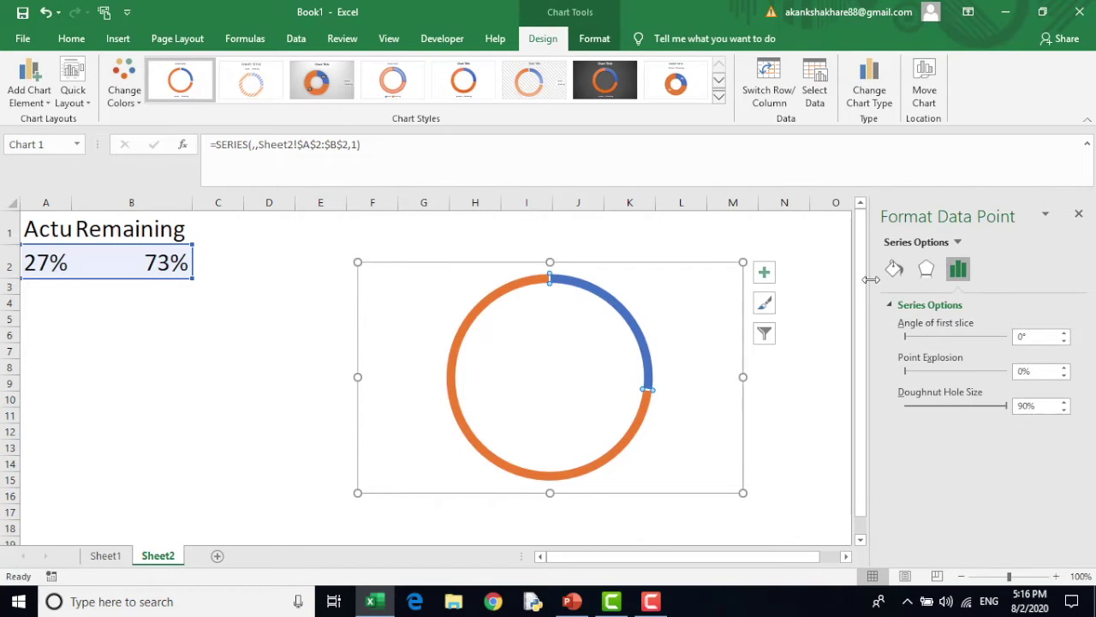
click(901, 277)
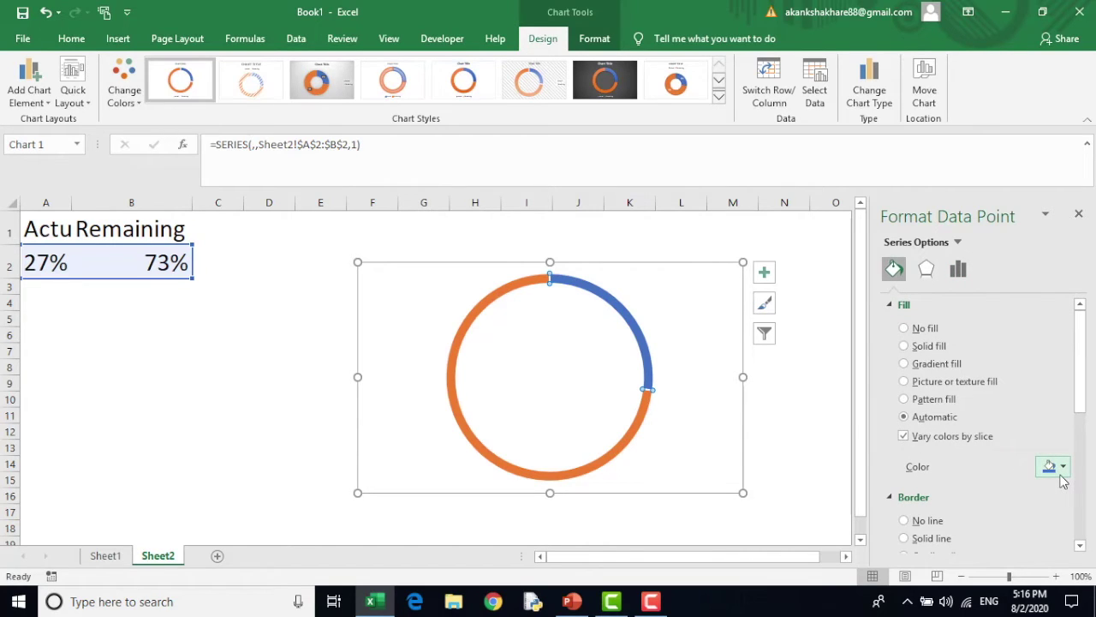
scroll(1062, 481, down, 5)
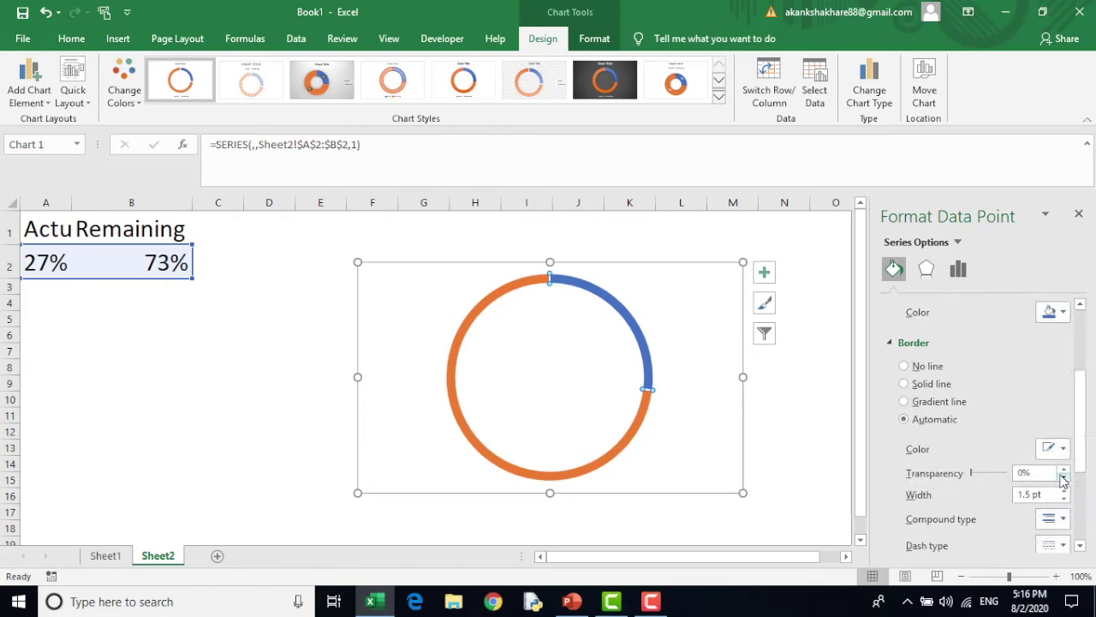
click(909, 384)
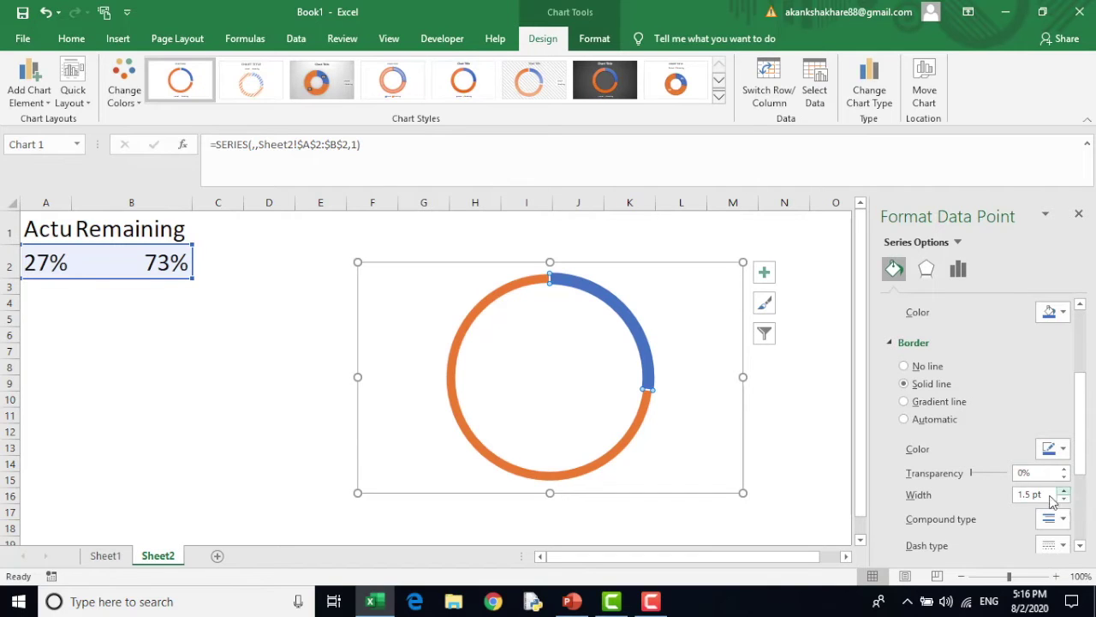
drag(1033, 495, 996, 500)
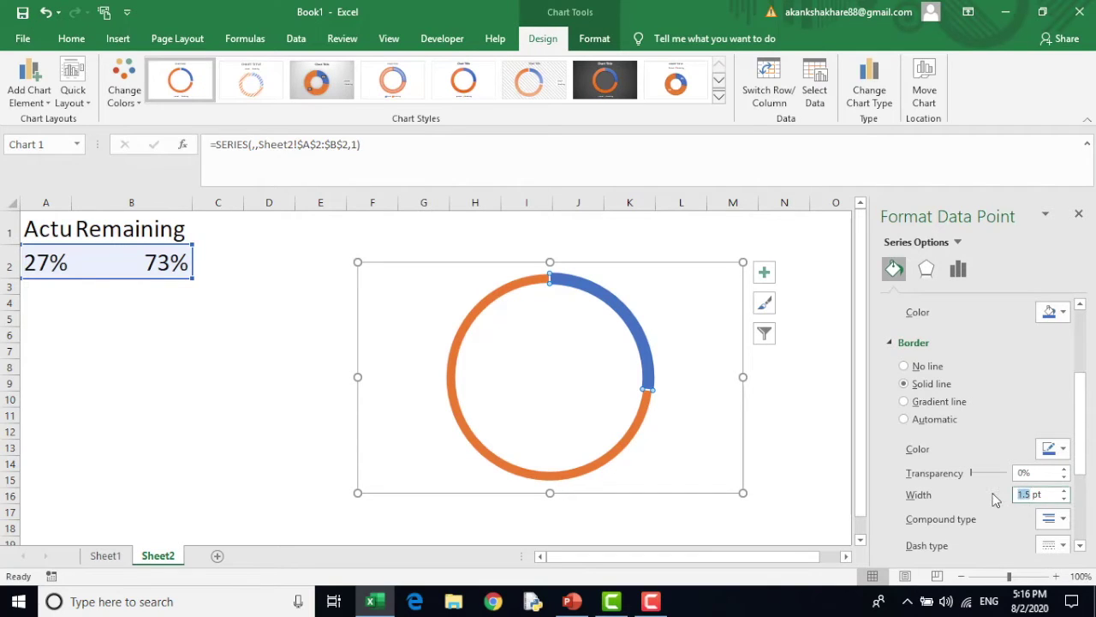
text(20)
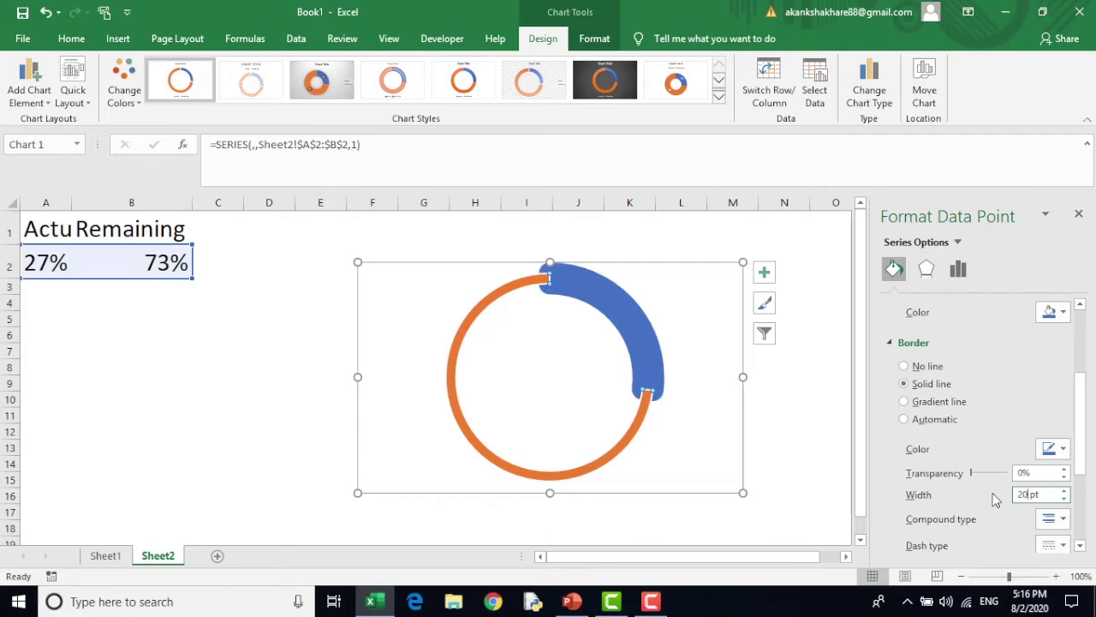
click(782, 399)
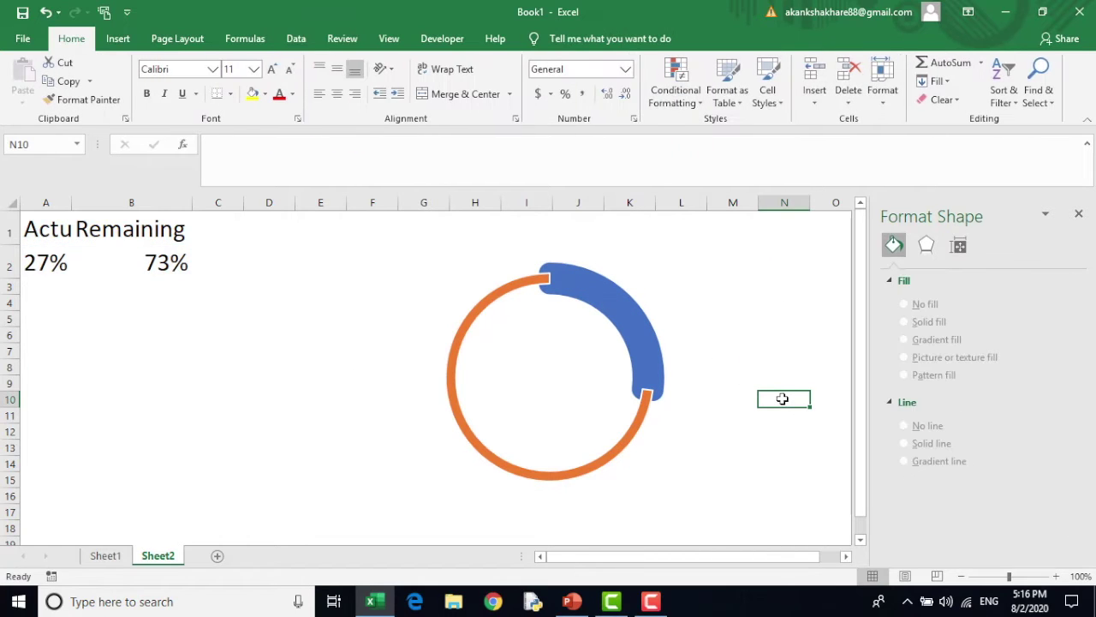
Reduce the blue arc's border width to 18 pt.
mouse_move(609, 289)
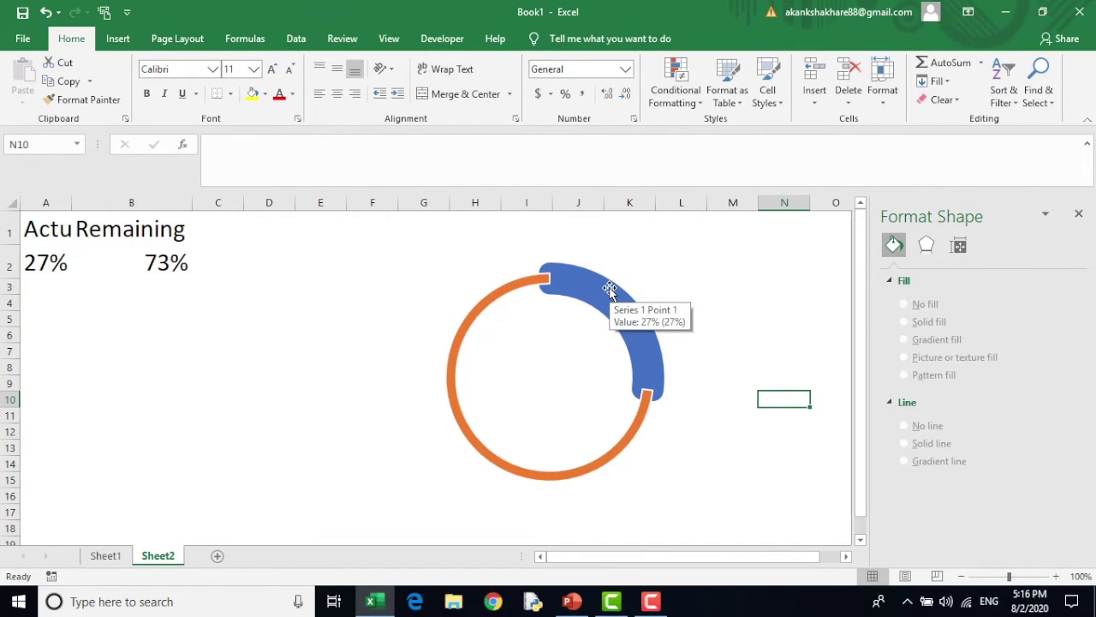
click(609, 288)
click(894, 269)
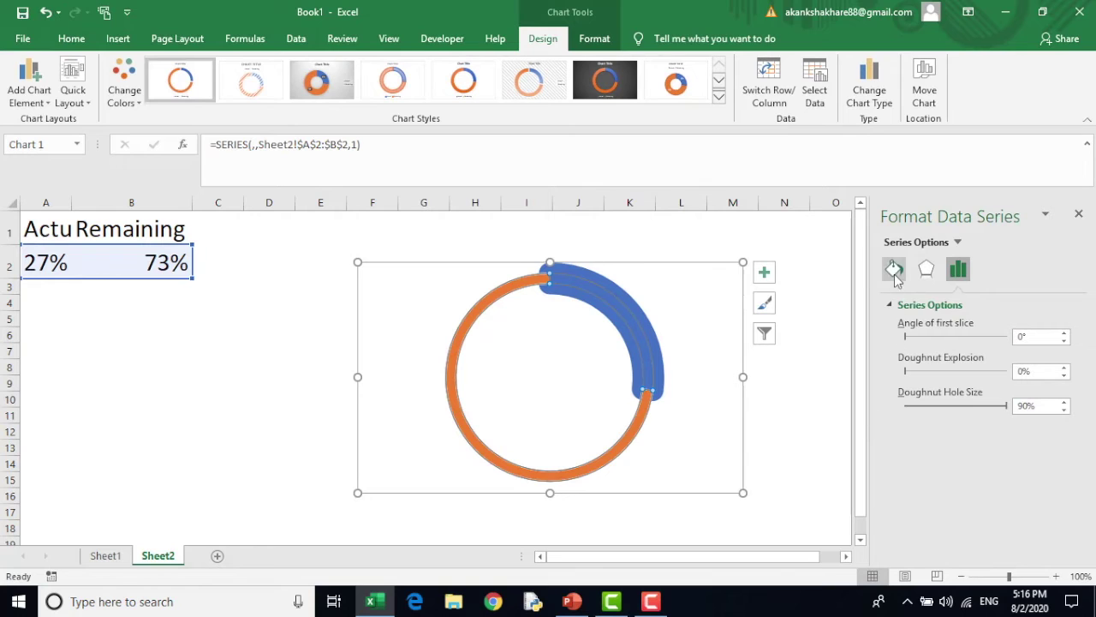
scroll(975, 473, down, 3)
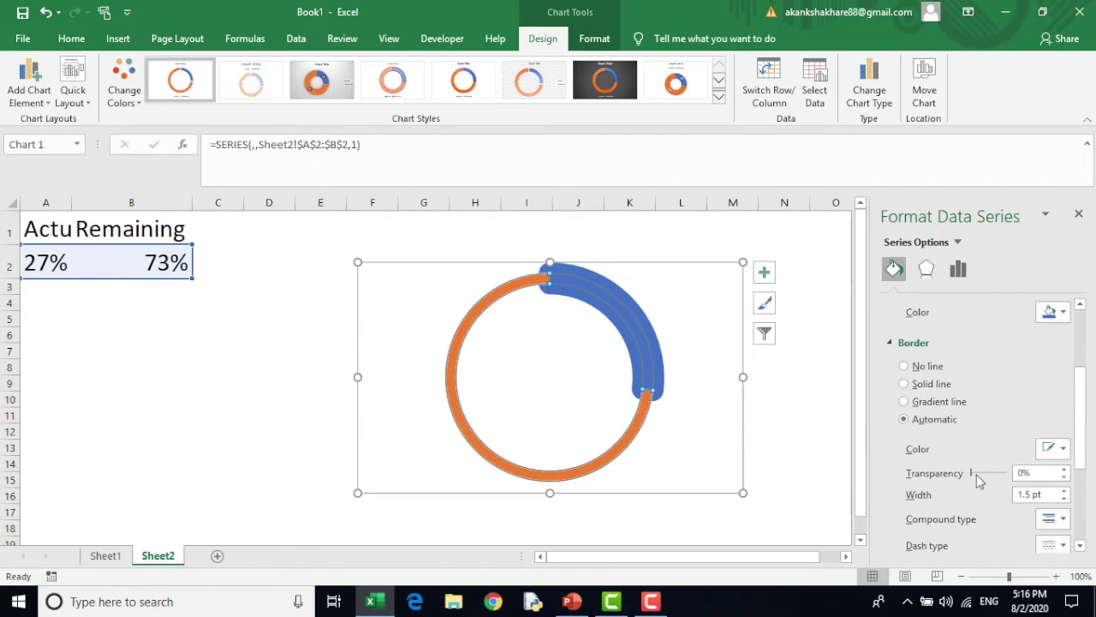
click(619, 323)
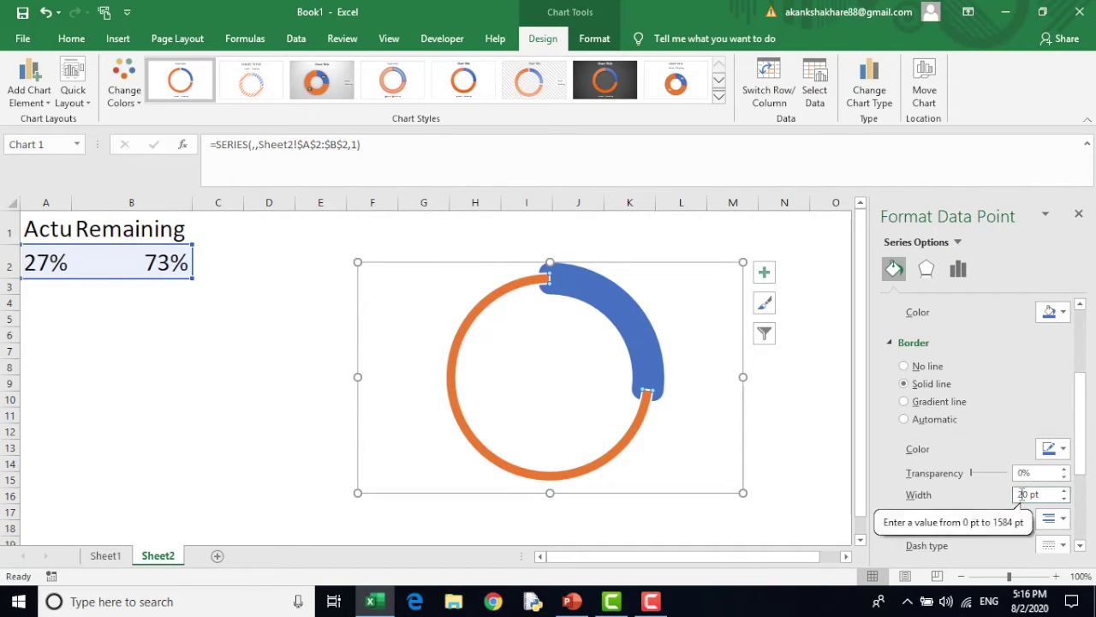
double_click(1022, 494)
key(BackSpace)
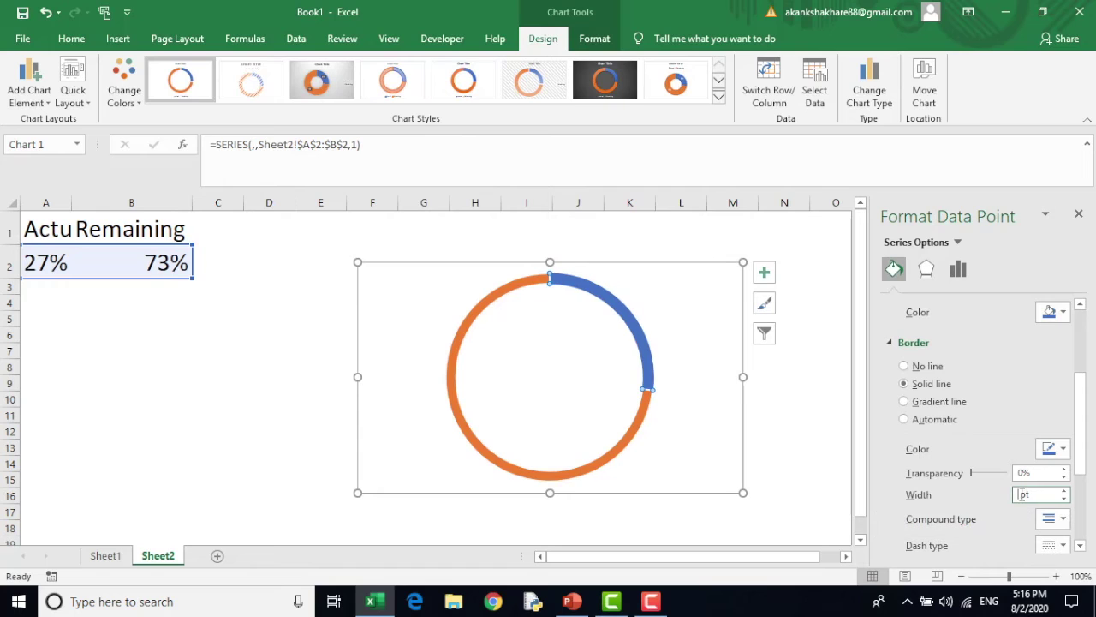
text(18)
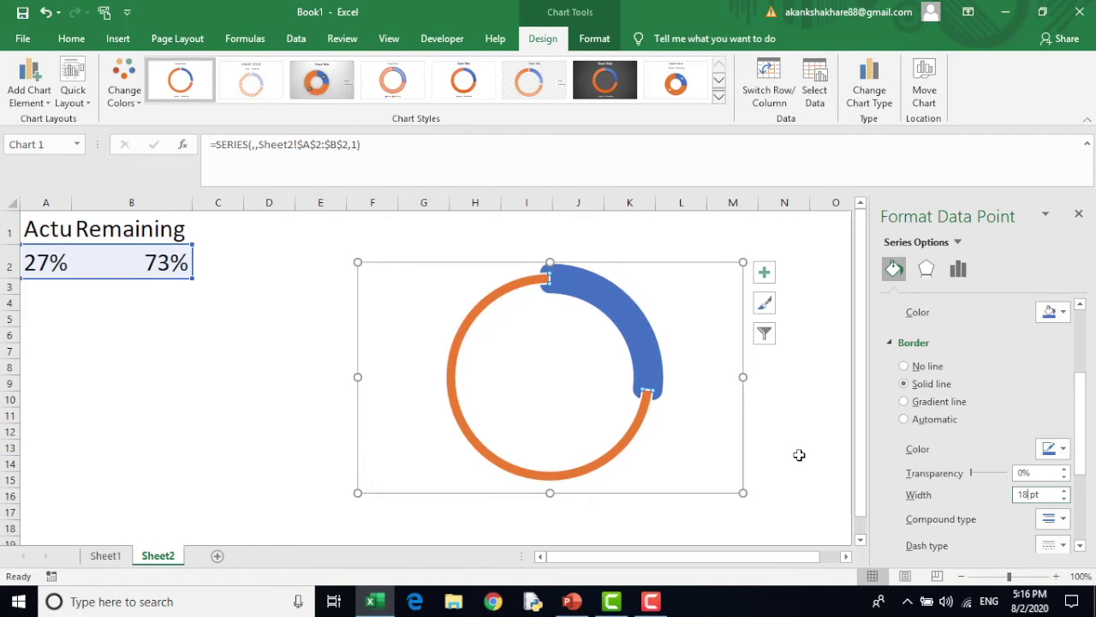
click(820, 436)
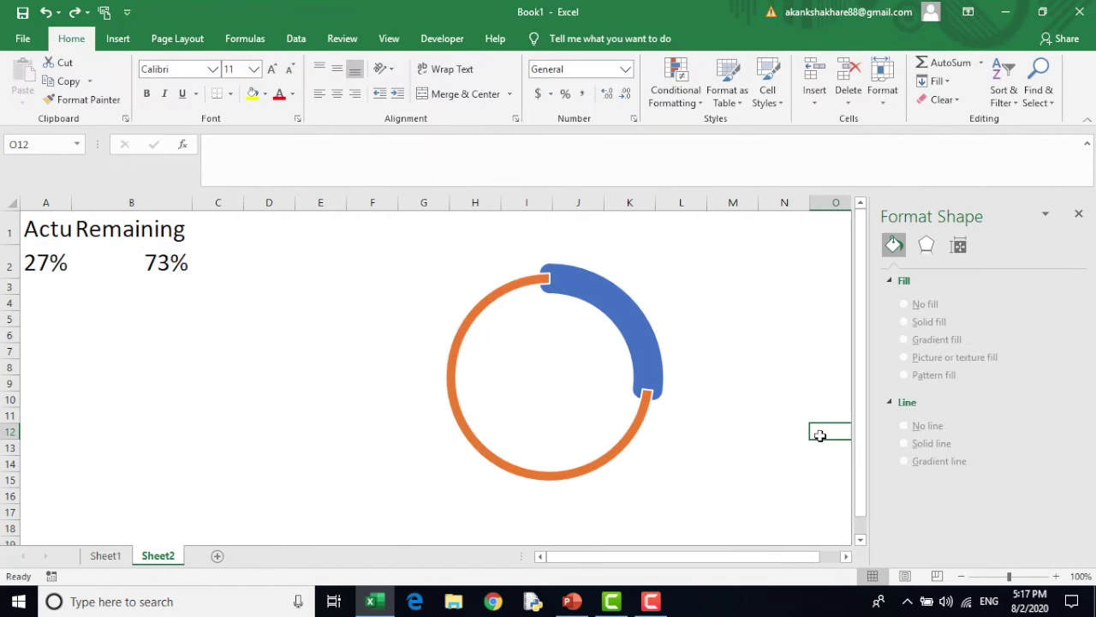
click(593, 361)
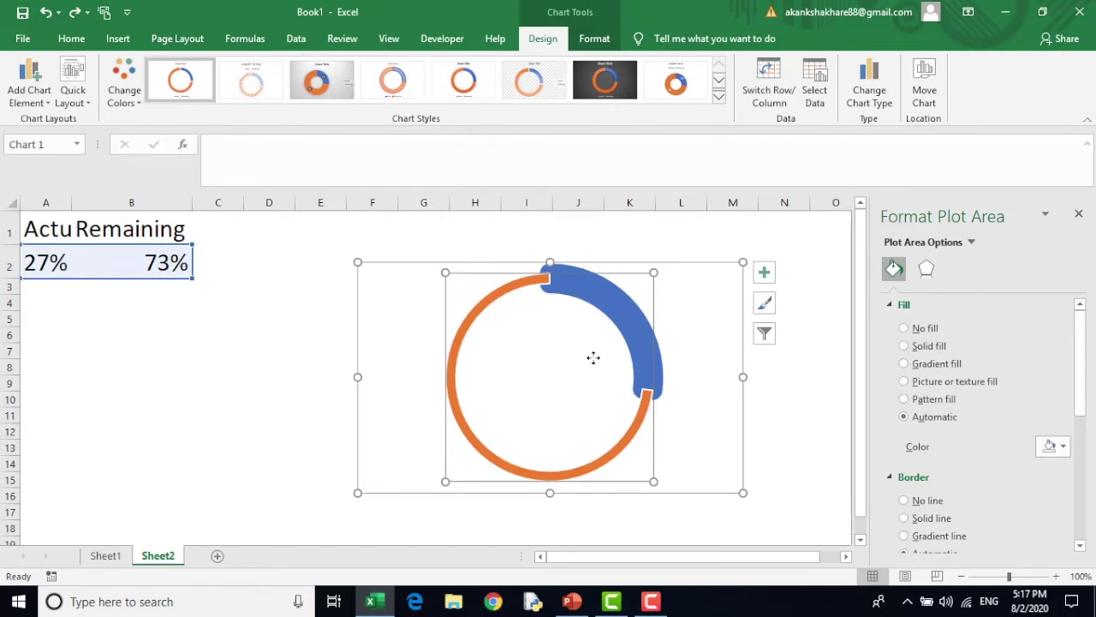
Draw a text box inside the ring linked to =A2 so it displays 27%.
click(594, 38)
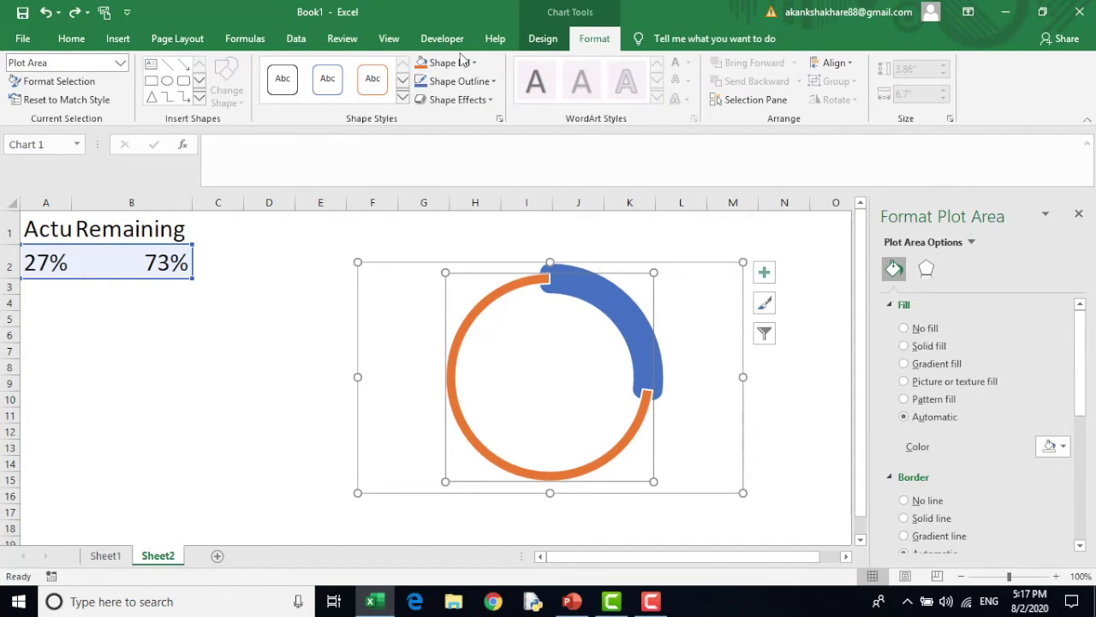
click(151, 63)
drag(501, 326, 605, 407)
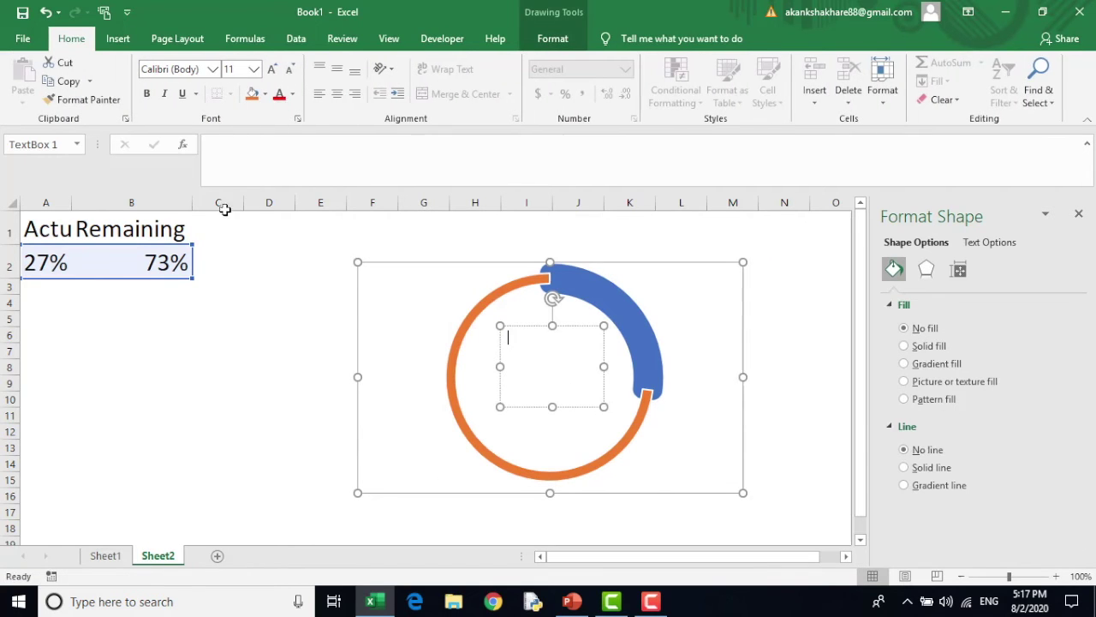
click(231, 155)
text(=)
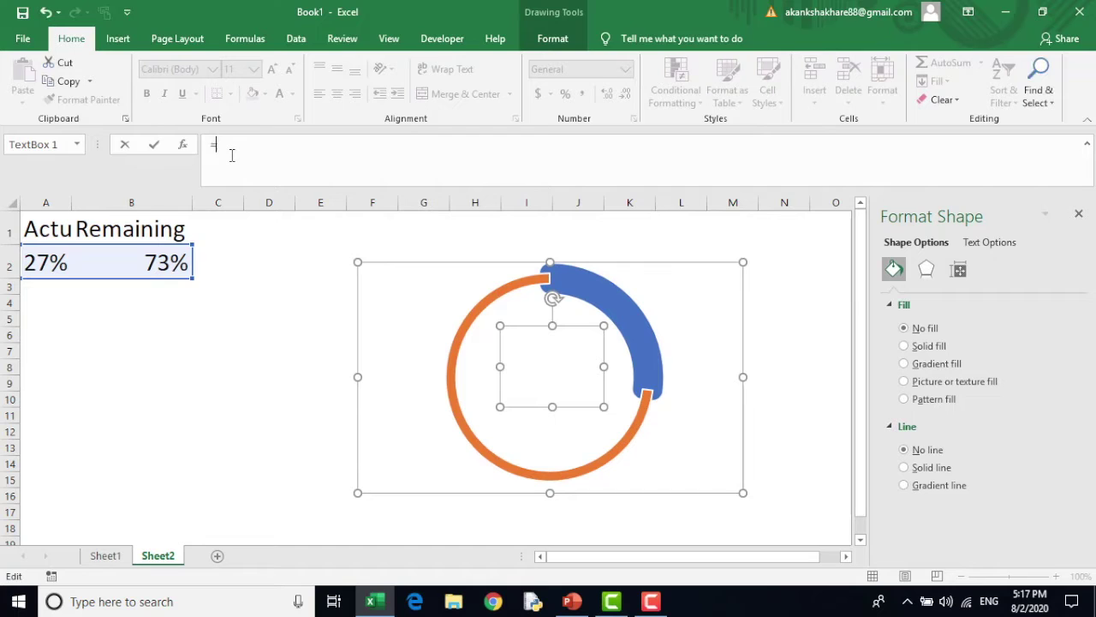
click(38, 255)
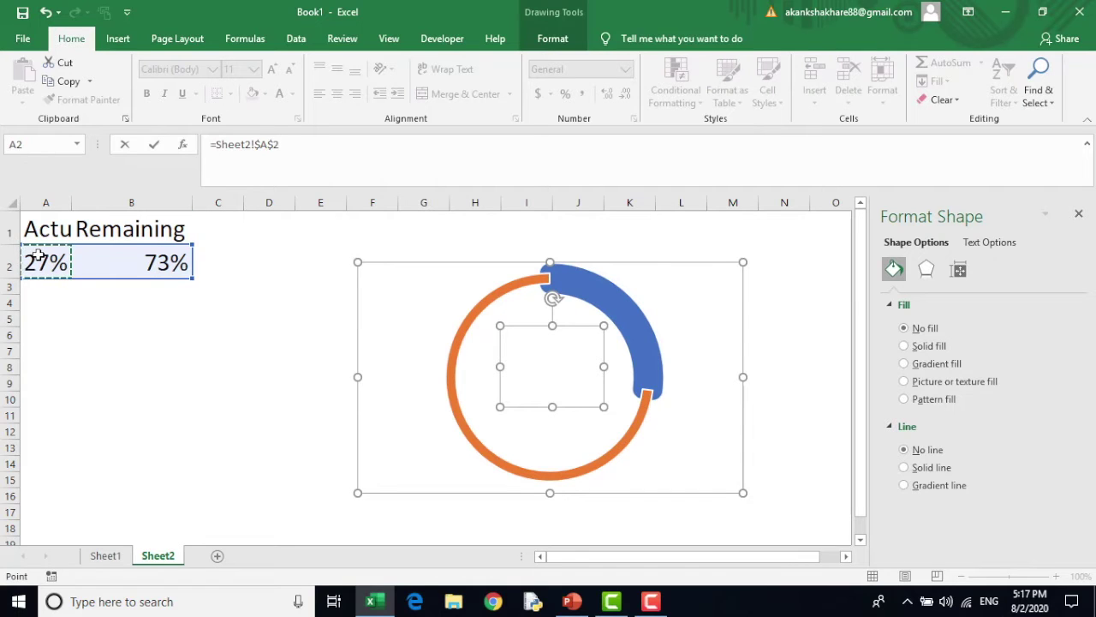
key(Return)
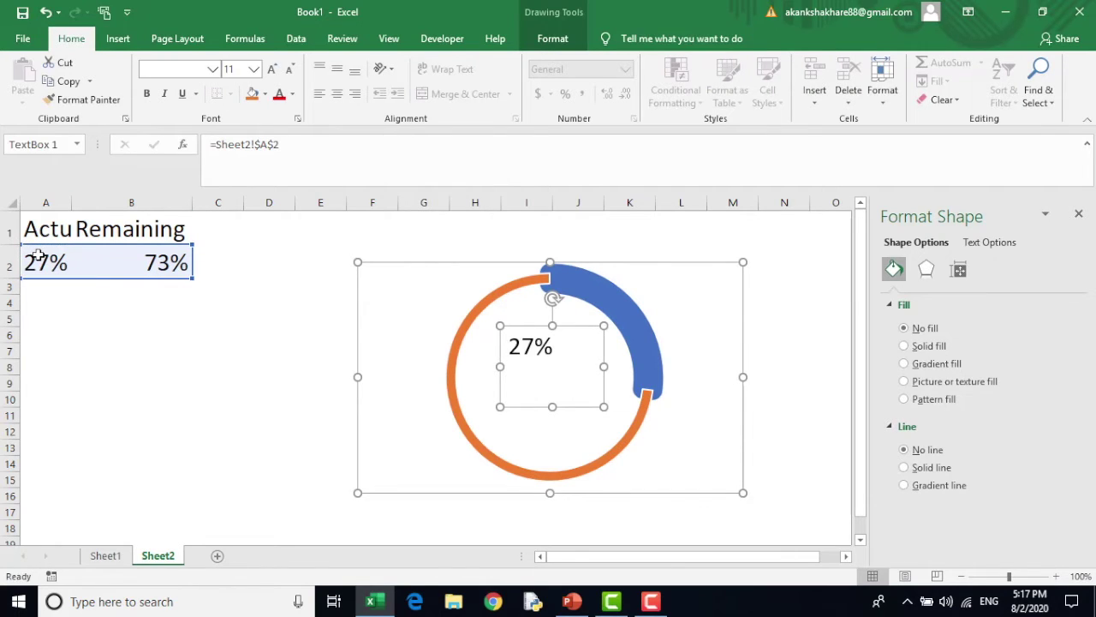
click(558, 351)
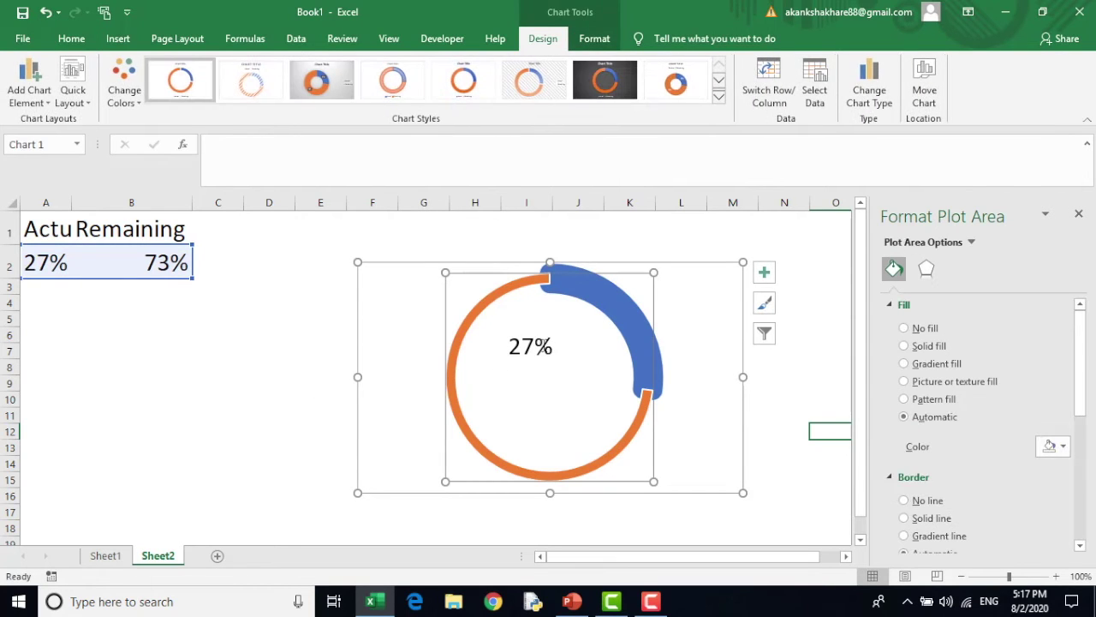
Add 'Work Done' to the label and make the text bold and larger.
click(552, 346)
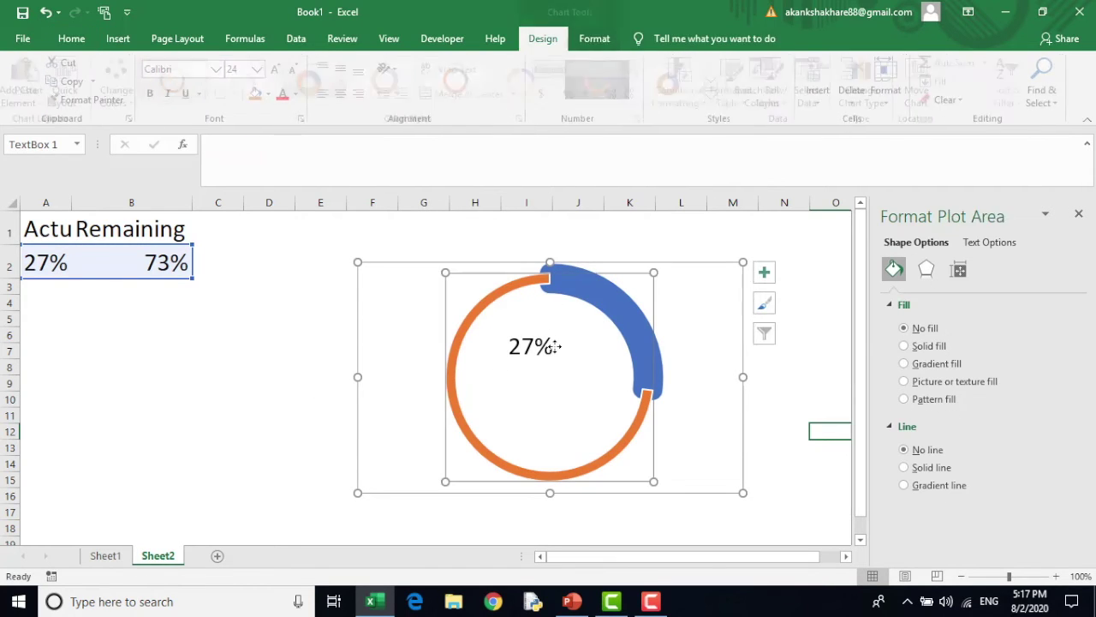
click(514, 346)
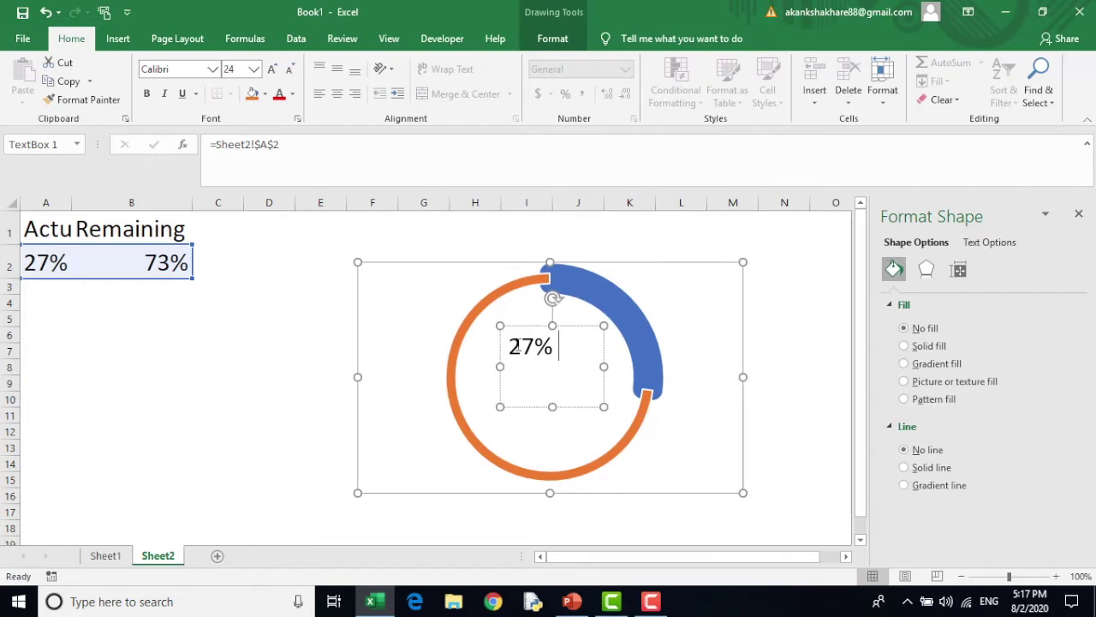
text(Work D)
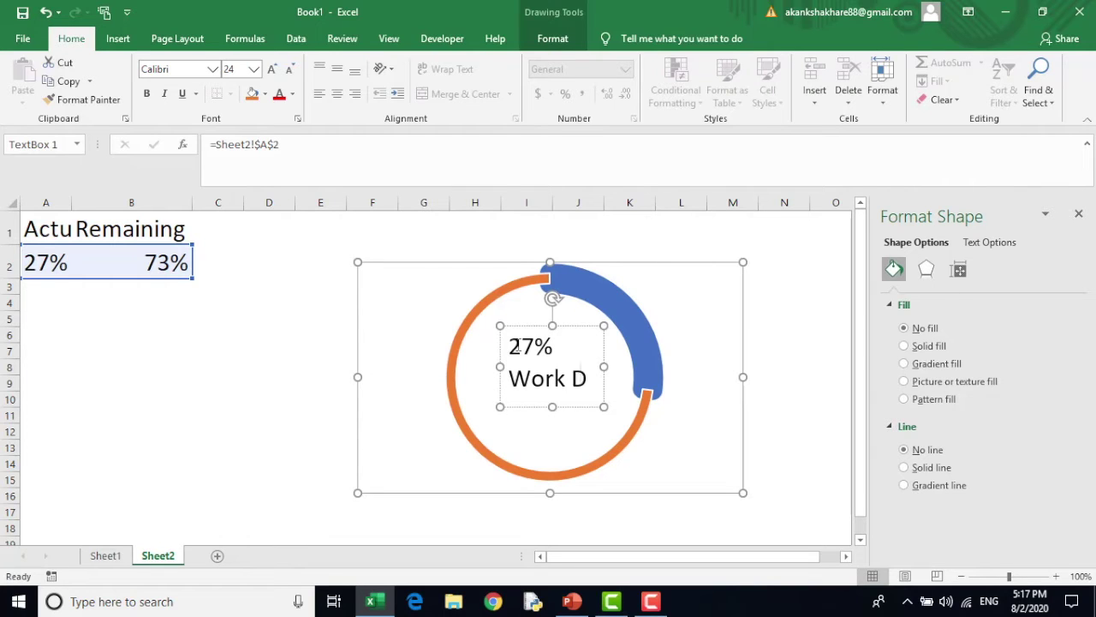
text(one)
key(Escape)
key(ctrl+b)
key(ctrl+shift+period)
key(ctrl+shift+period)
key(ctrl+shift+period)
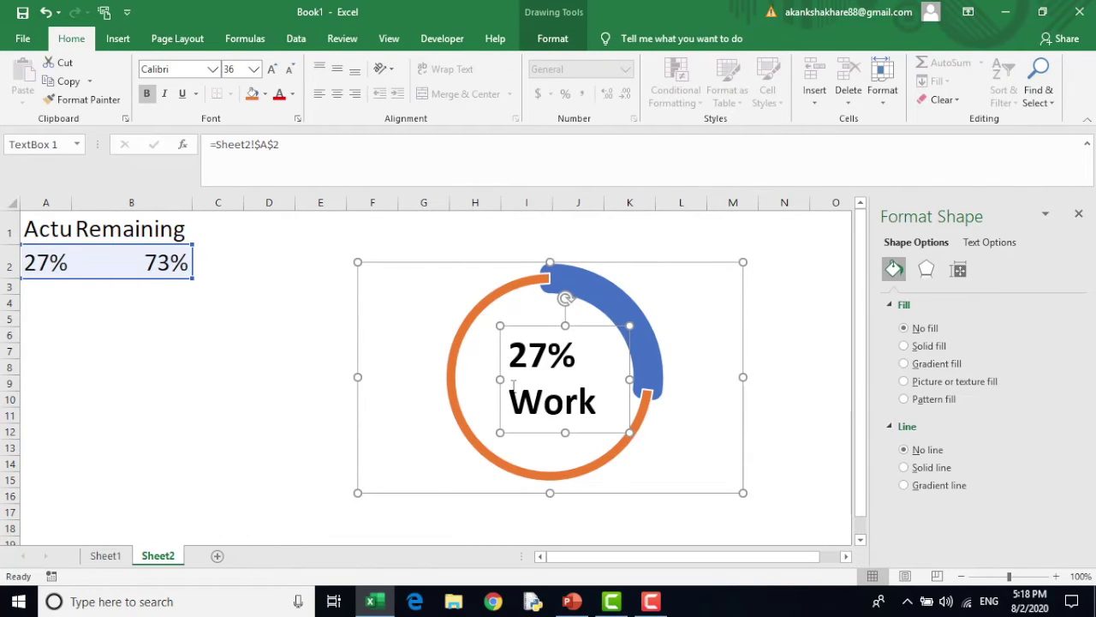
drag(514, 387, 509, 381)
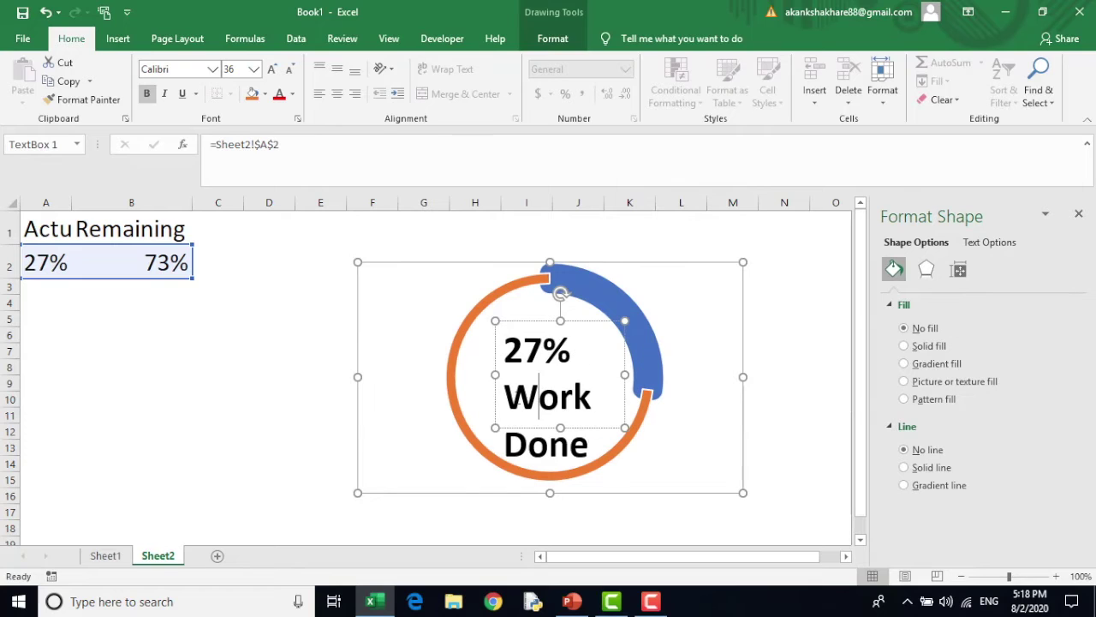
Delete the 'Work Done' words and move the 27% label to the ring's centre.
key(shift+Down)
key(shift+End)
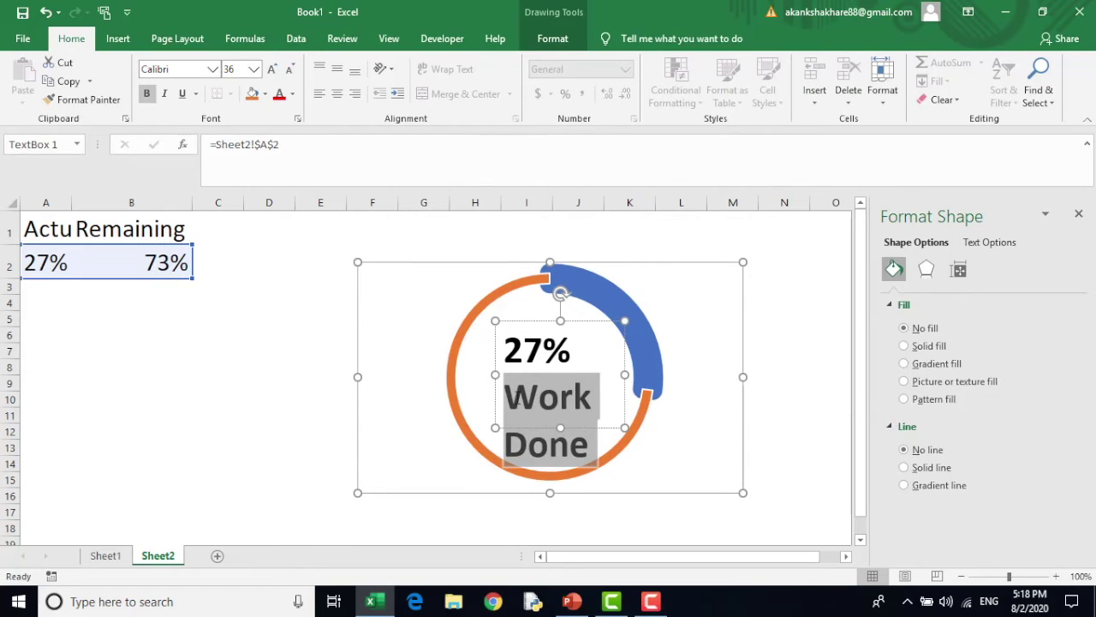
key(BackSpace)
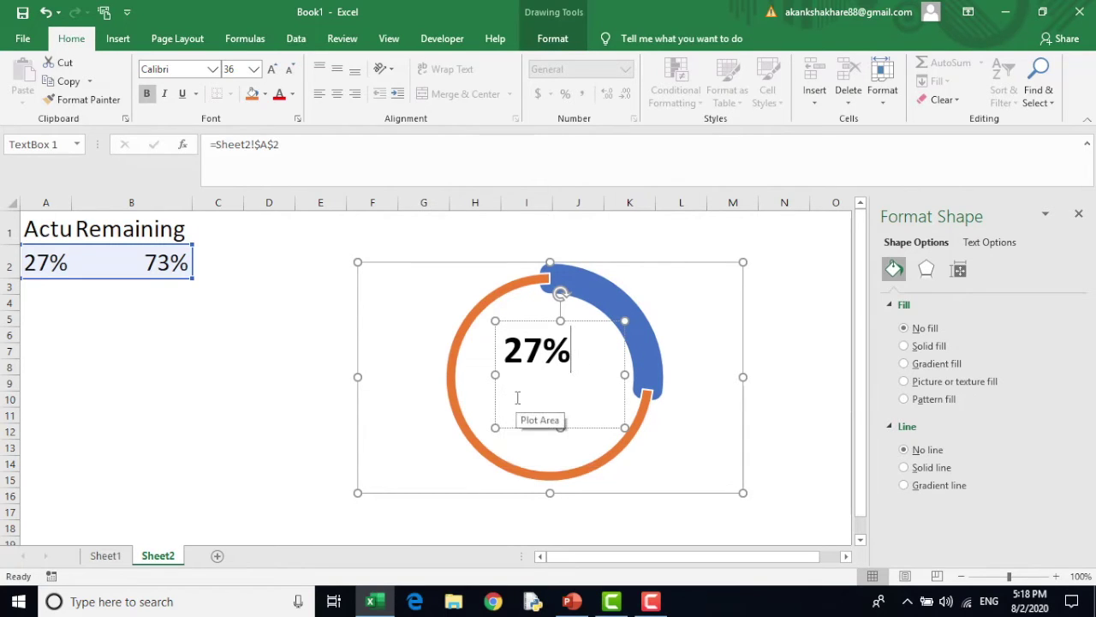
drag(533, 322, 553, 347)
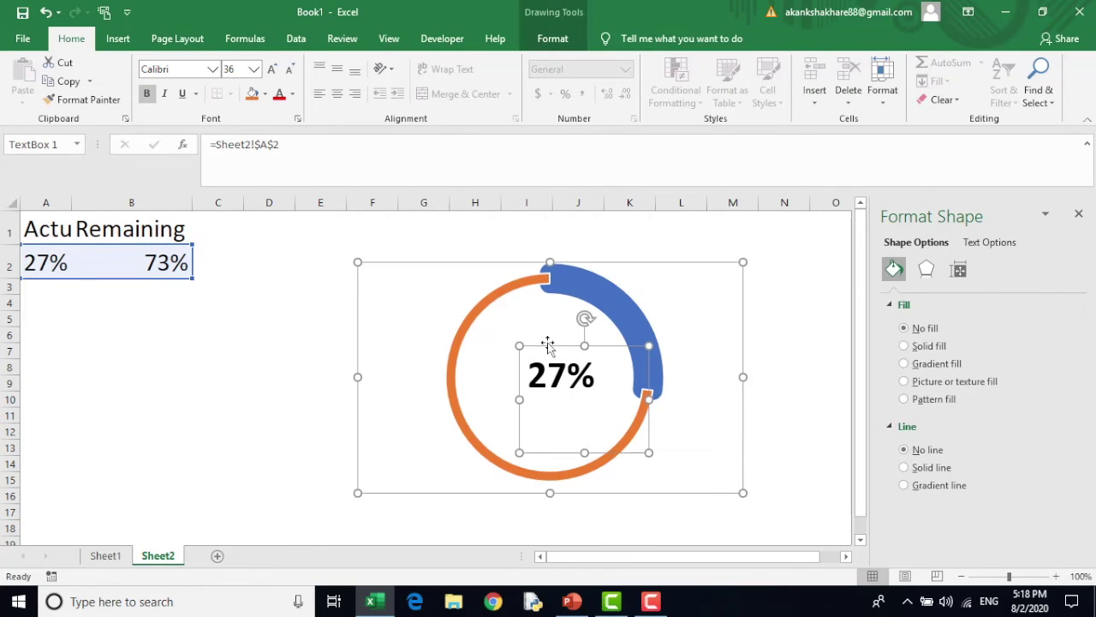
click(247, 366)
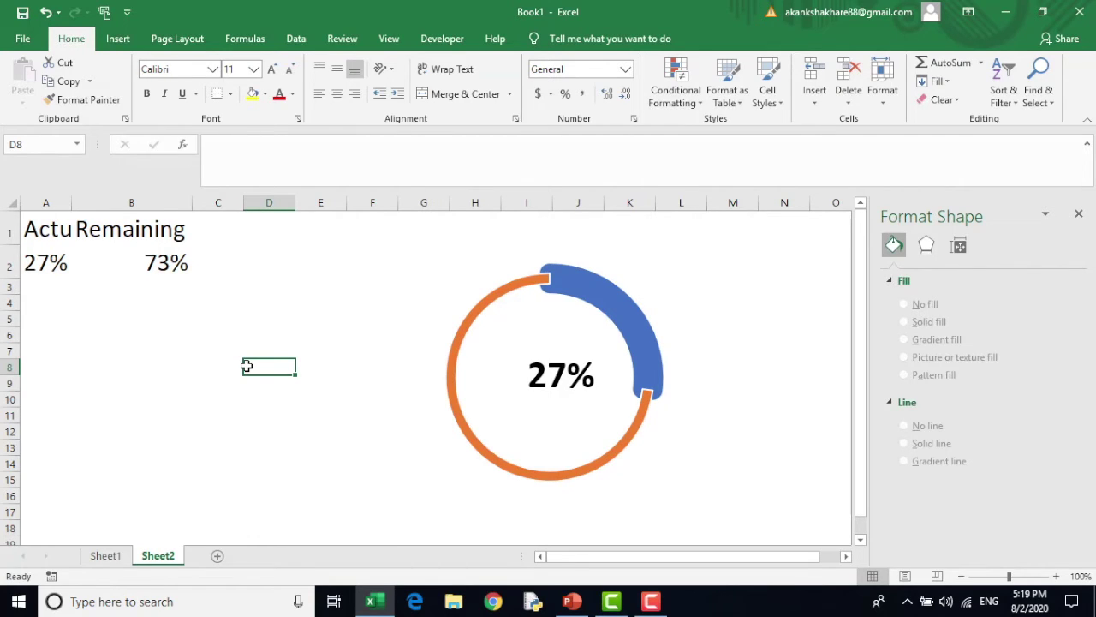
Check the charts on Sheet1, then enter 50% as Sheet2's Actual value in A2.
click(107, 555)
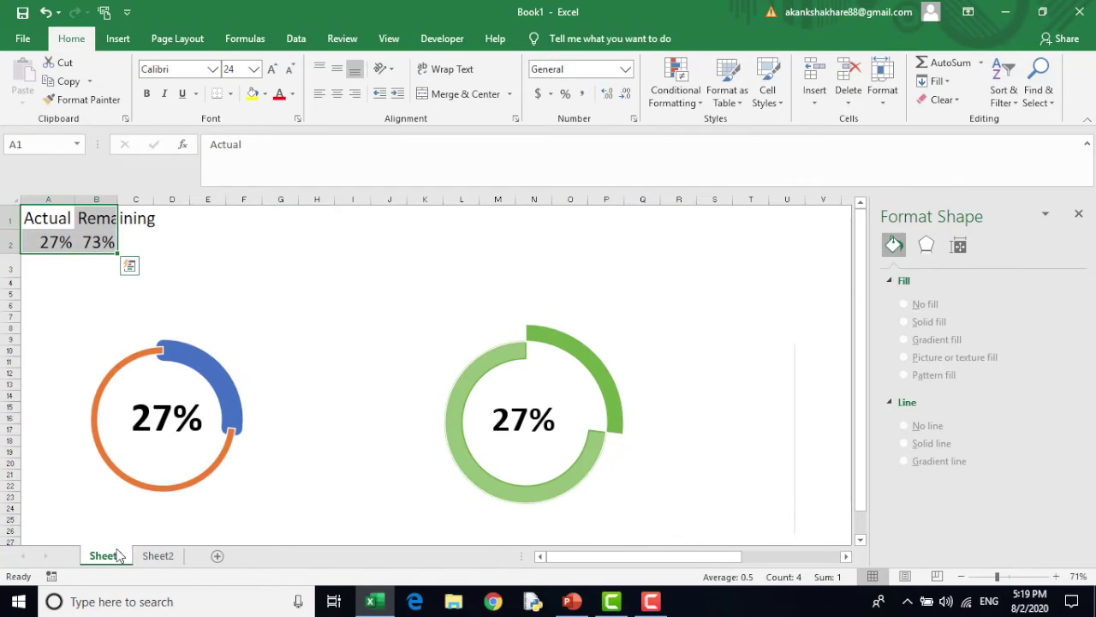
click(168, 562)
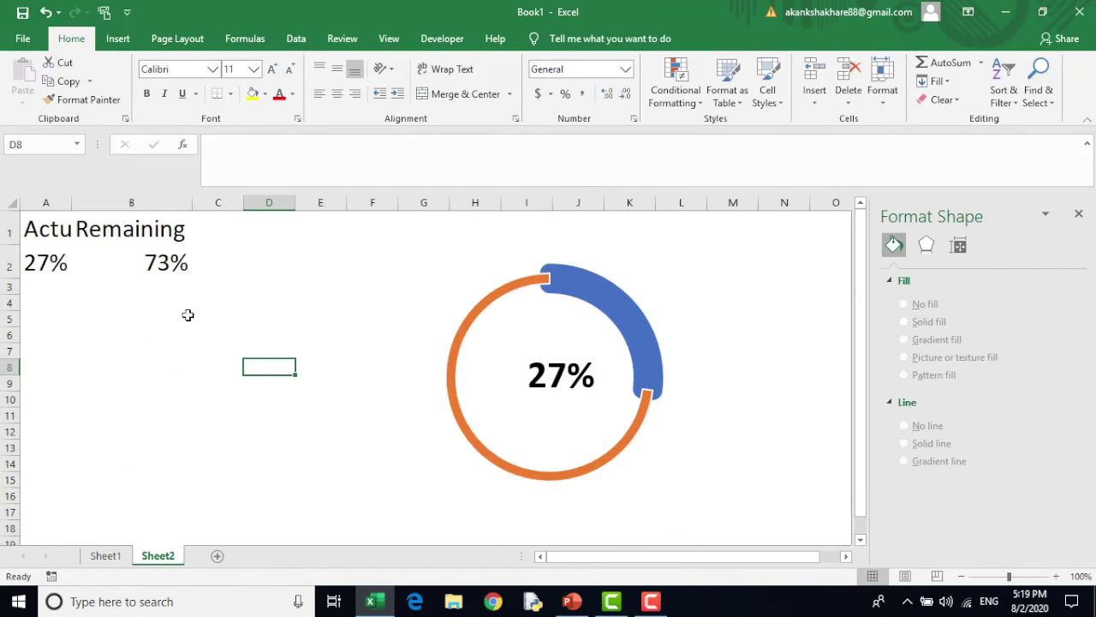
click(61, 249)
text(50)
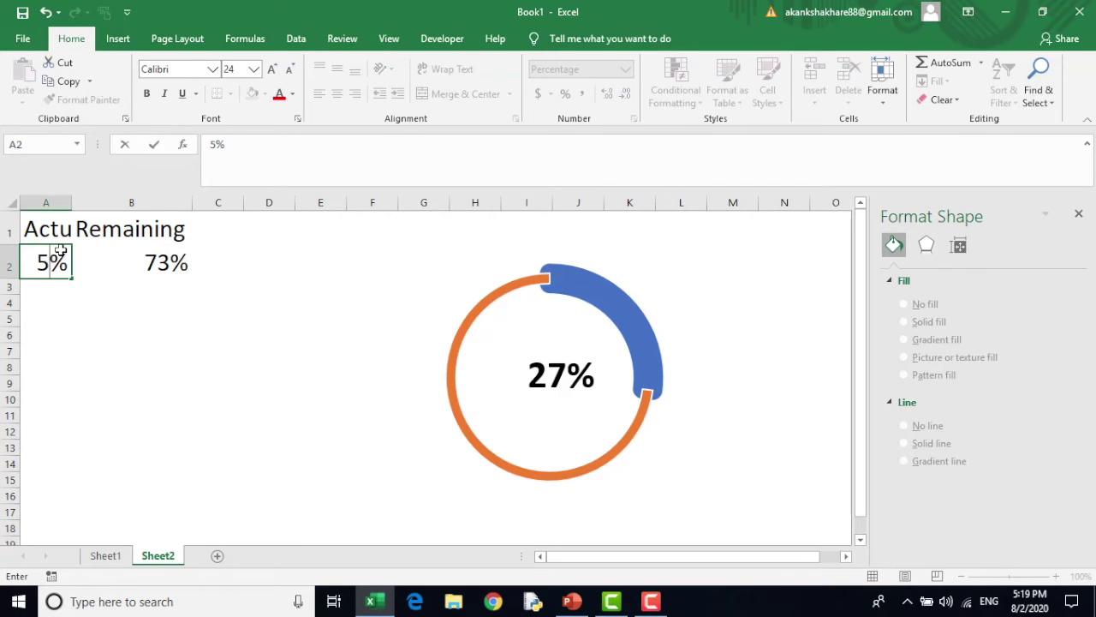
key(Return)
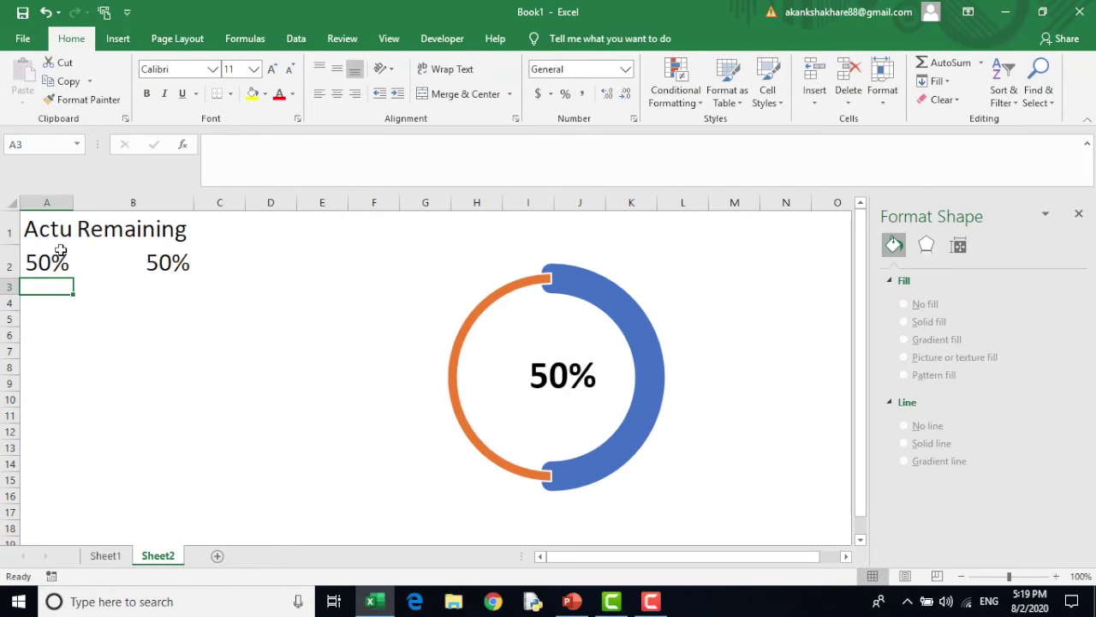
Select the doughnut ring series in the Sheet2 chart.
click(61, 249)
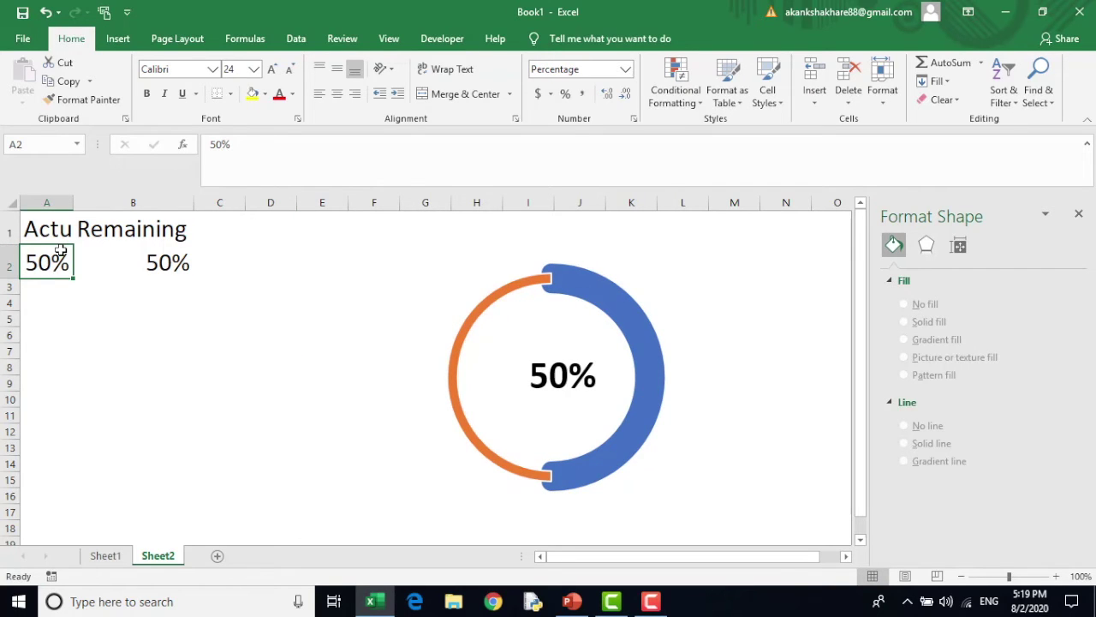
click(520, 420)
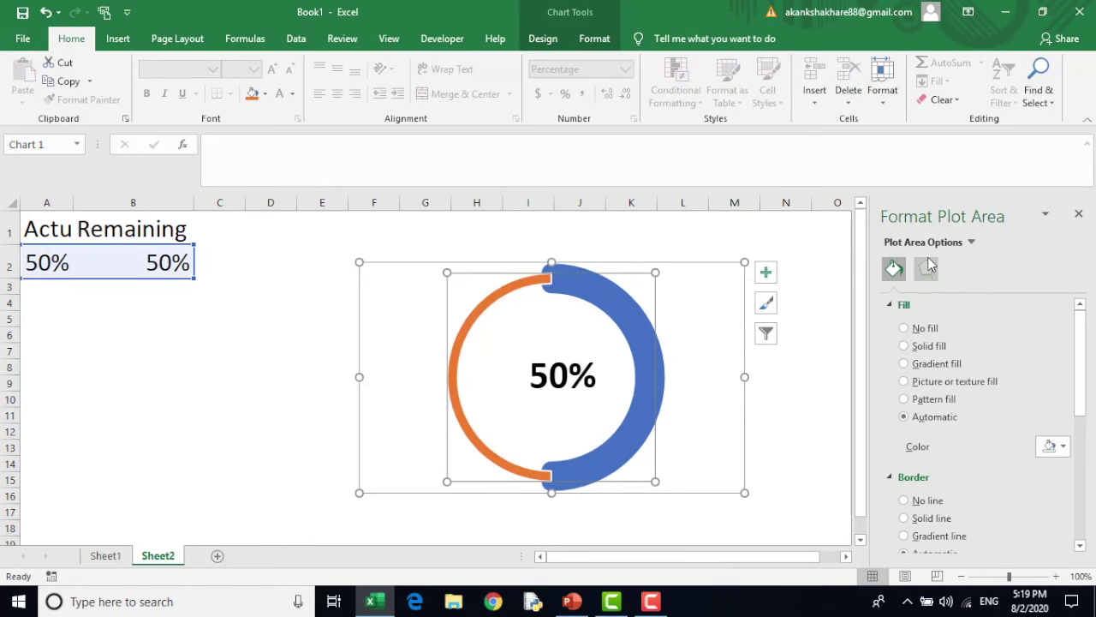
click(588, 282)
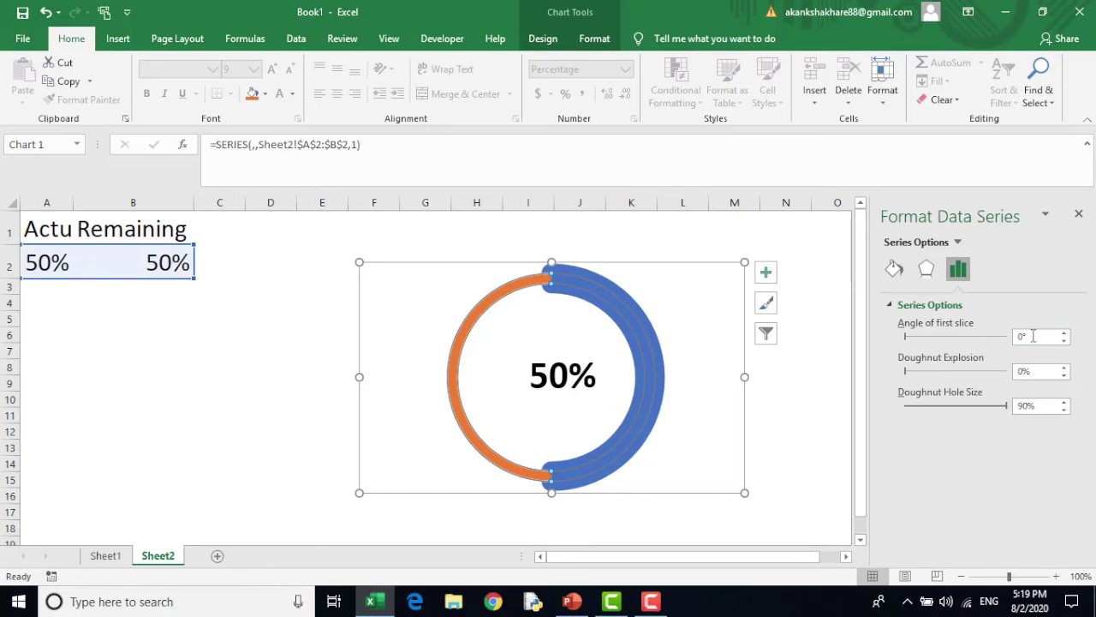
Set the first-slice angle to 90° and change the Actual value to 12%.
text(90)
key(Return)
click(828, 304)
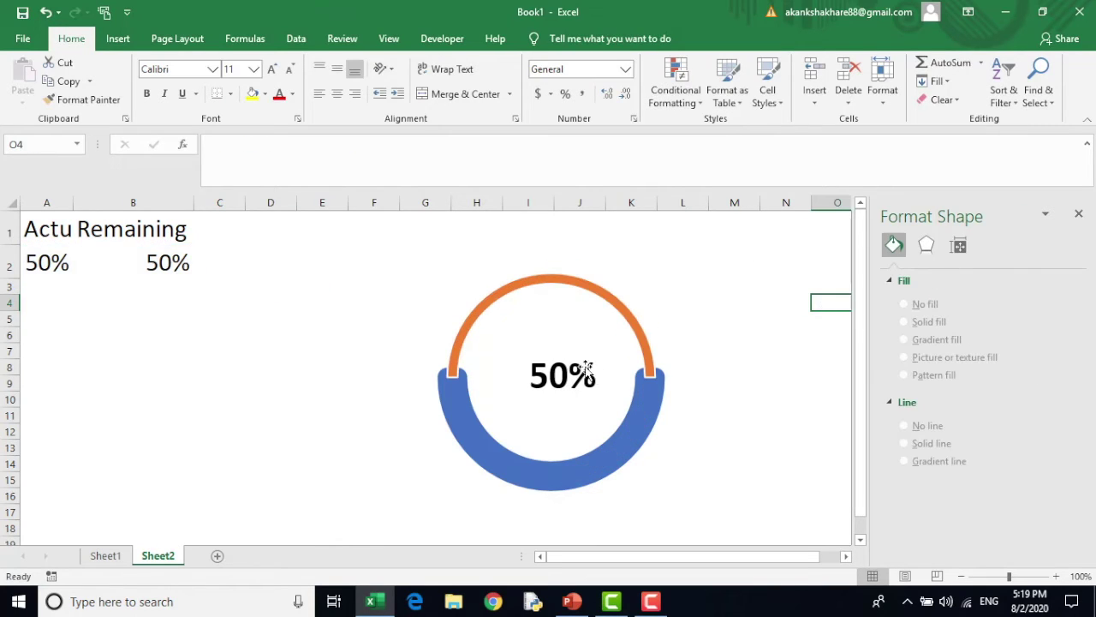
click(48, 261)
text(12)
key(Return)
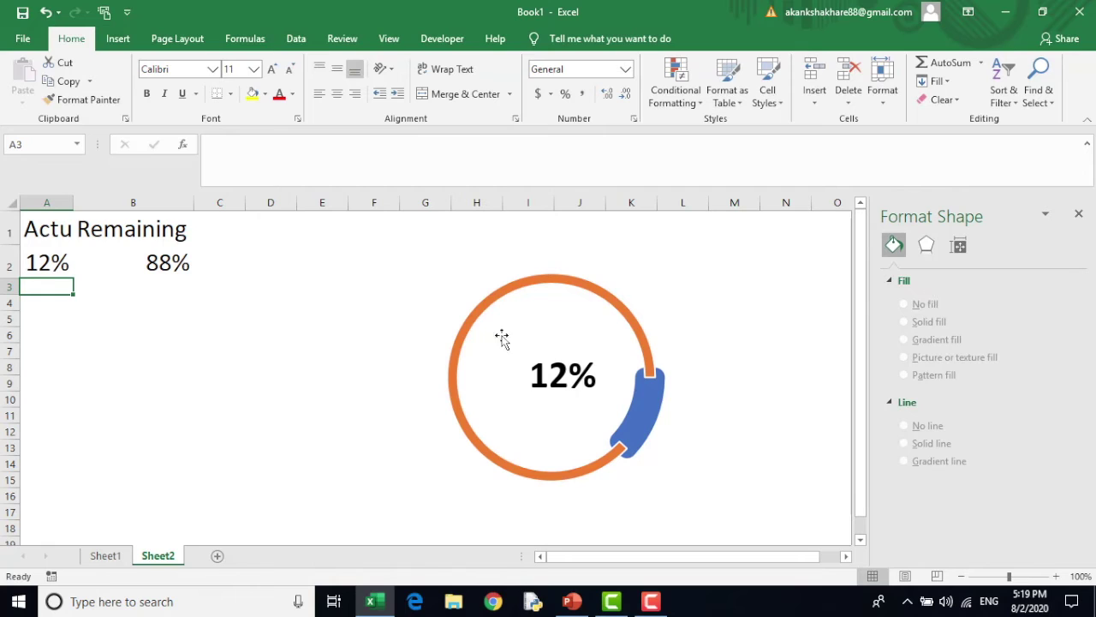
Reset the ring's first-slice angle to 0° so the arc starts at the top.
click(527, 380)
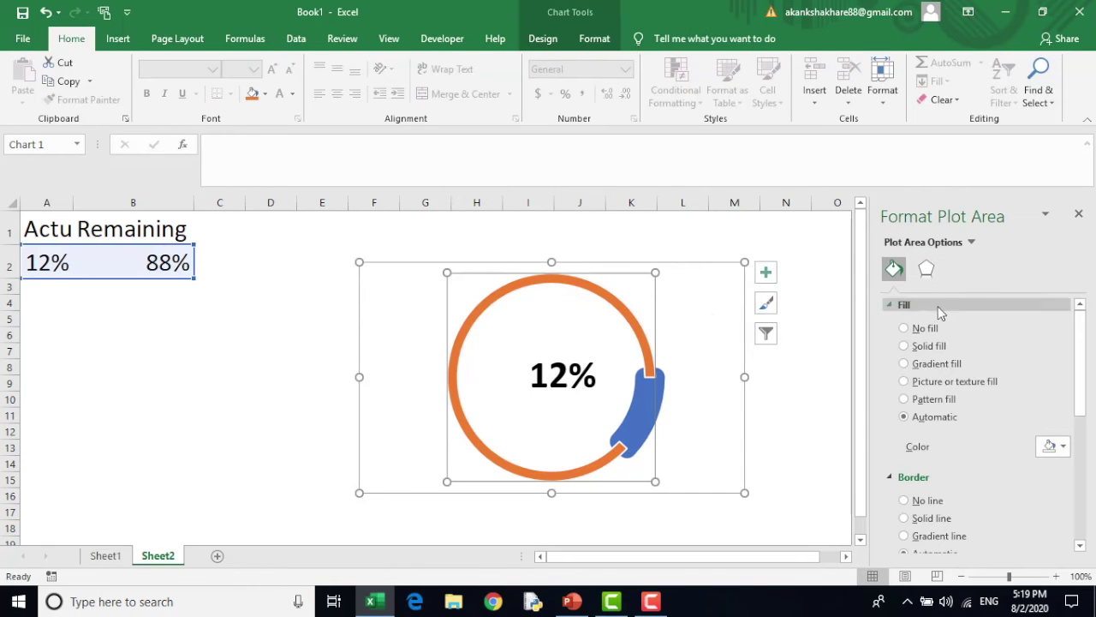
click(634, 328)
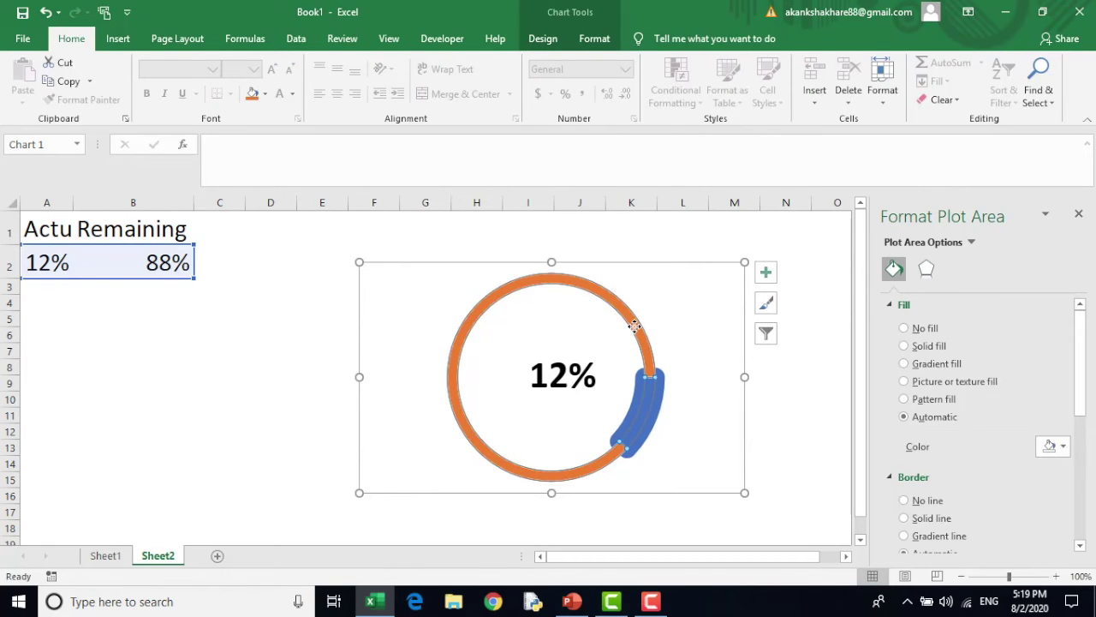
click(958, 272)
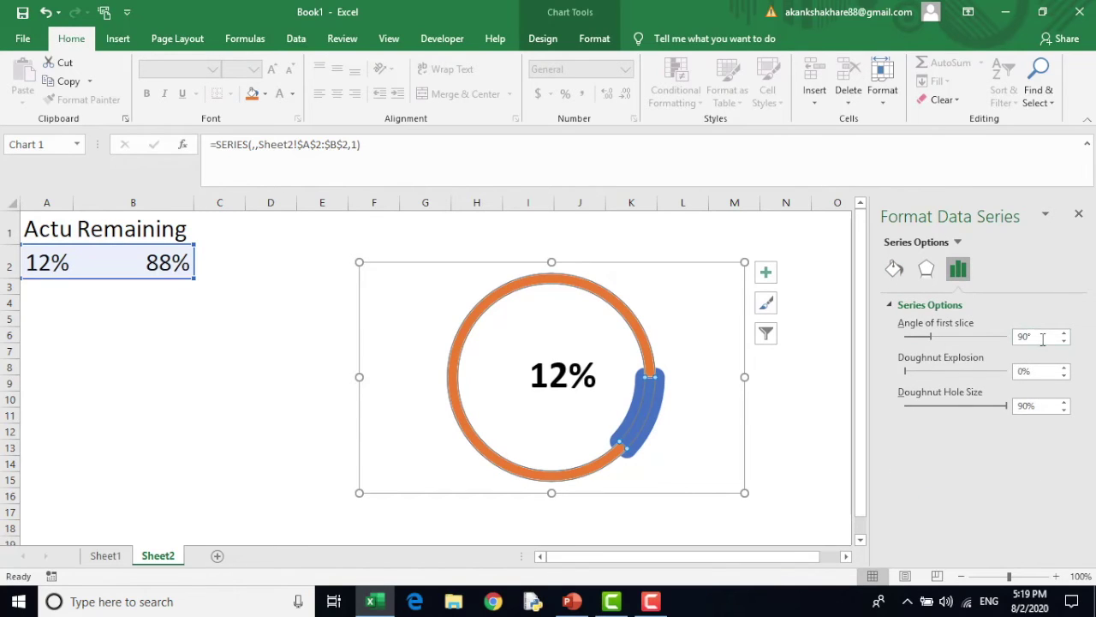
drag(1042, 338, 1007, 343)
text(0)
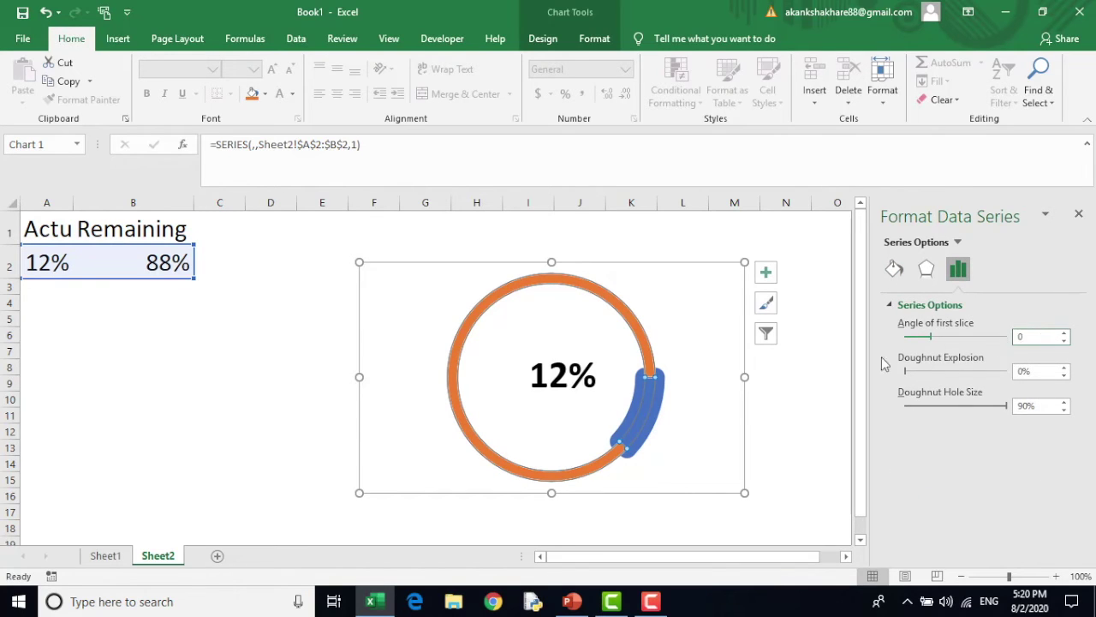
click(769, 249)
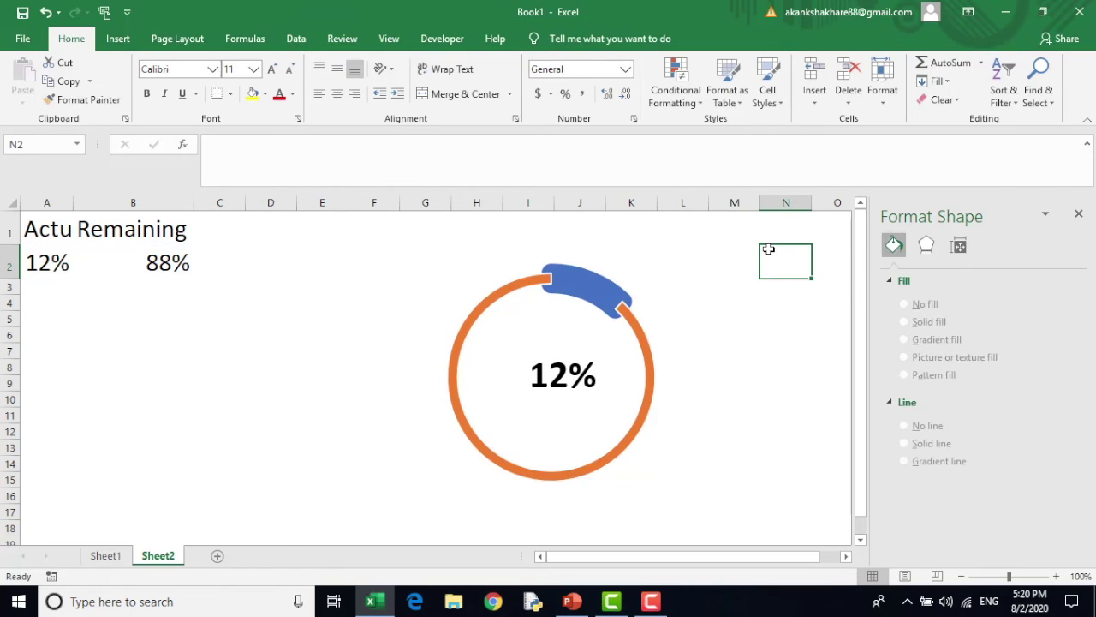
click(53, 262)
Try 99%, 100% and 1% as the Actual value in A2, finishing at 25%.
text(99)
key(Return)
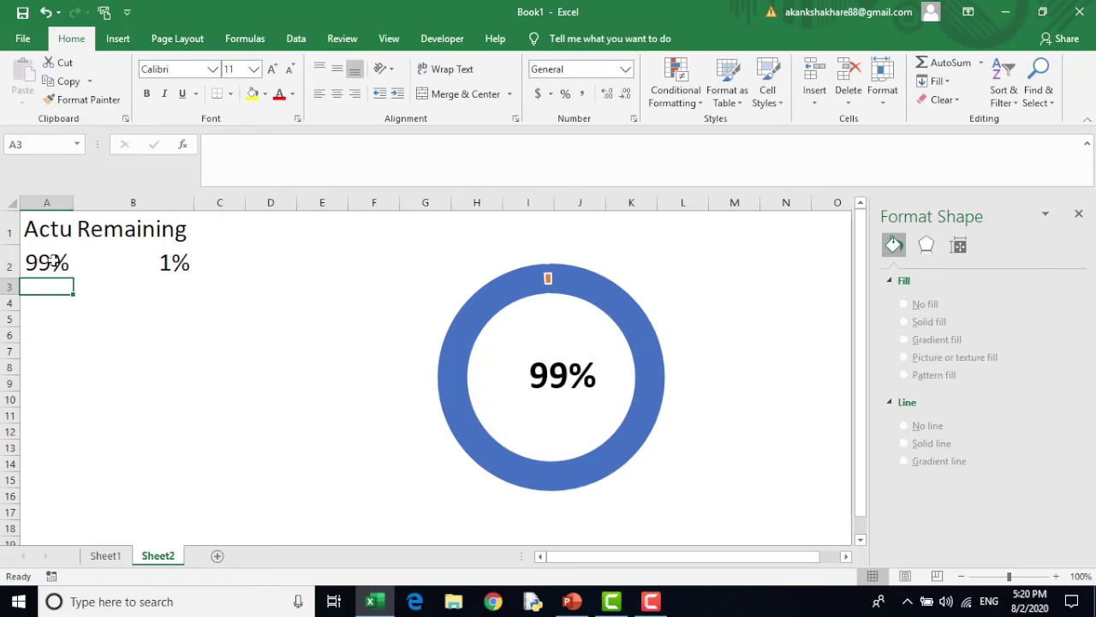
click(53, 262)
text(100)
key(Return)
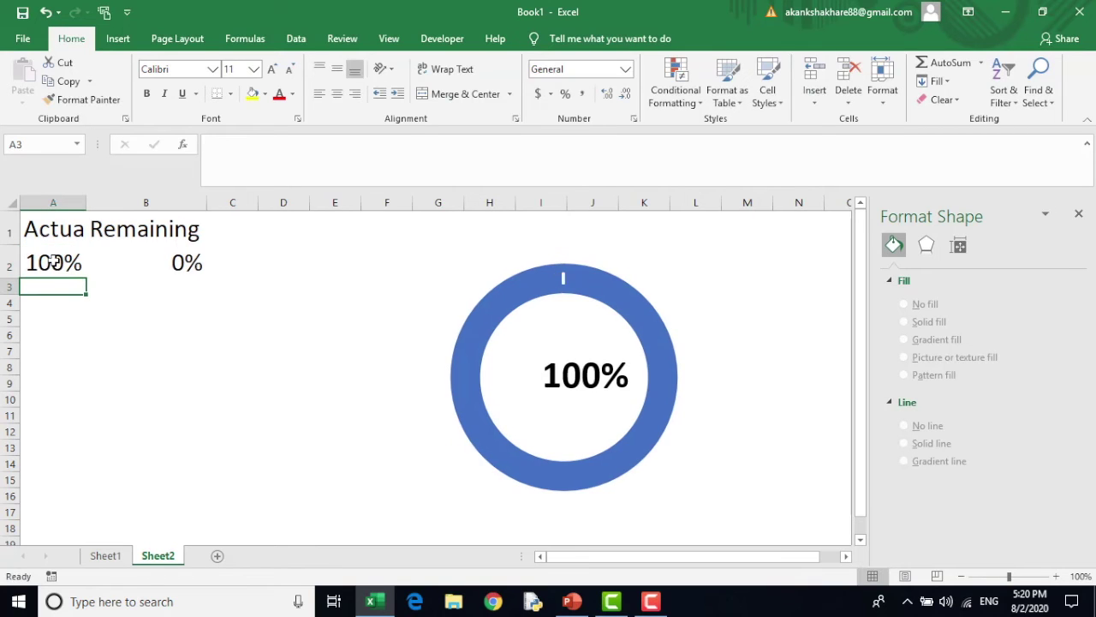
click(53, 262)
text(1)
key(Return)
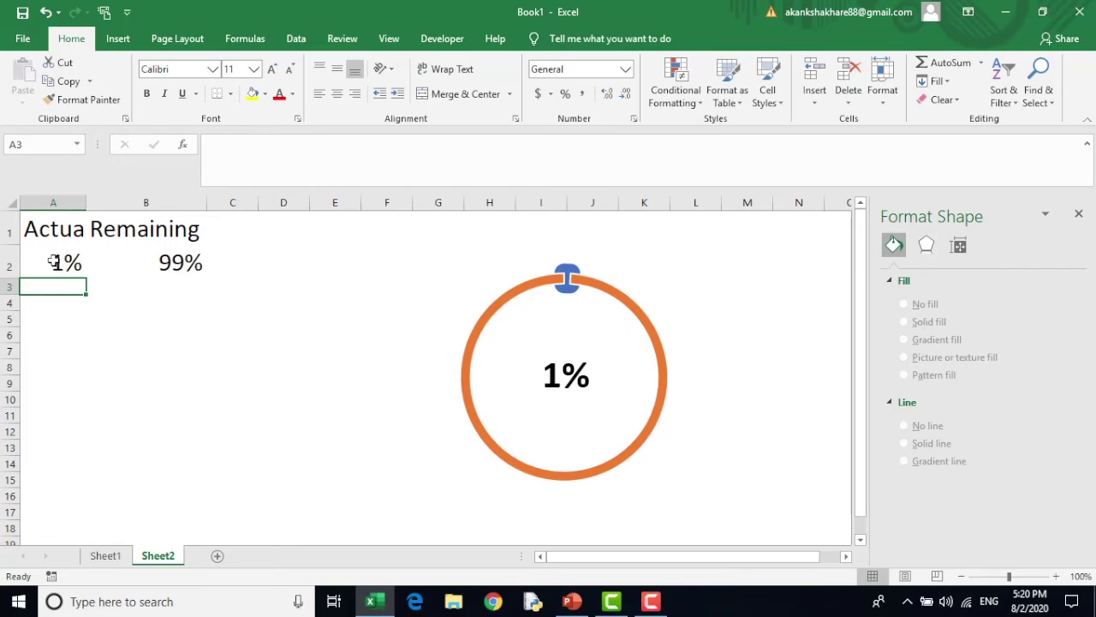
click(53, 262)
text(25)
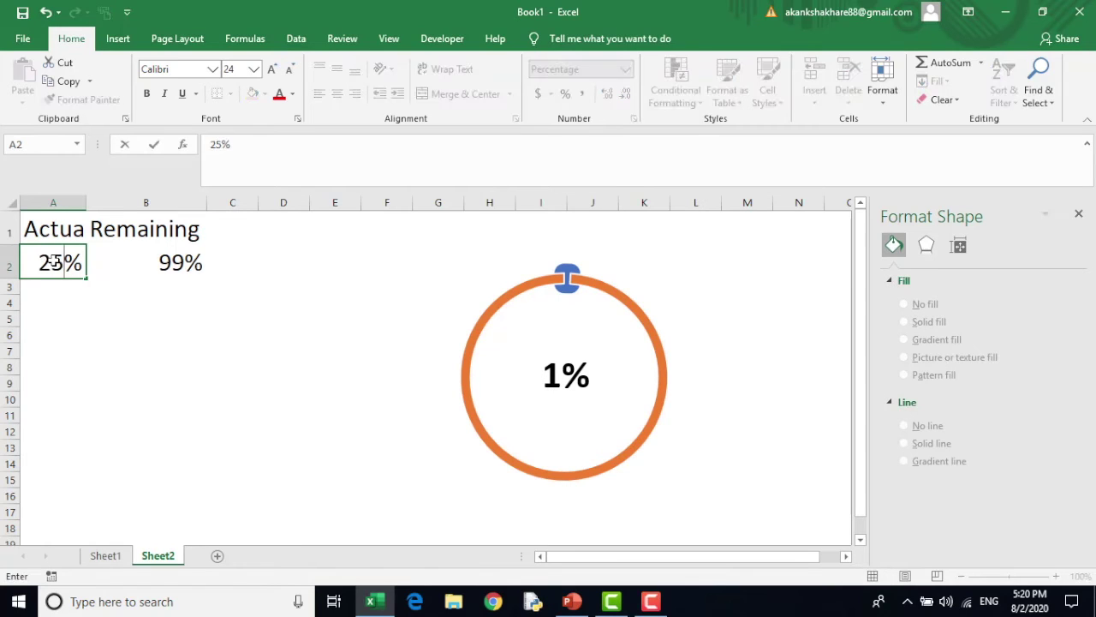
key(Return)
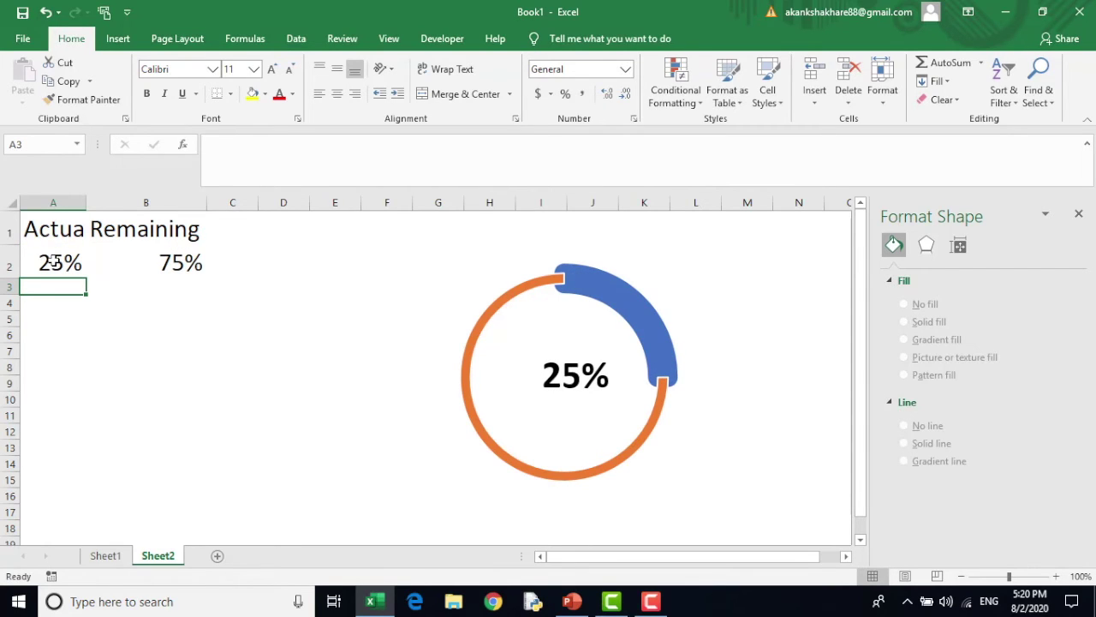
scroll(53, 262, down, 1)
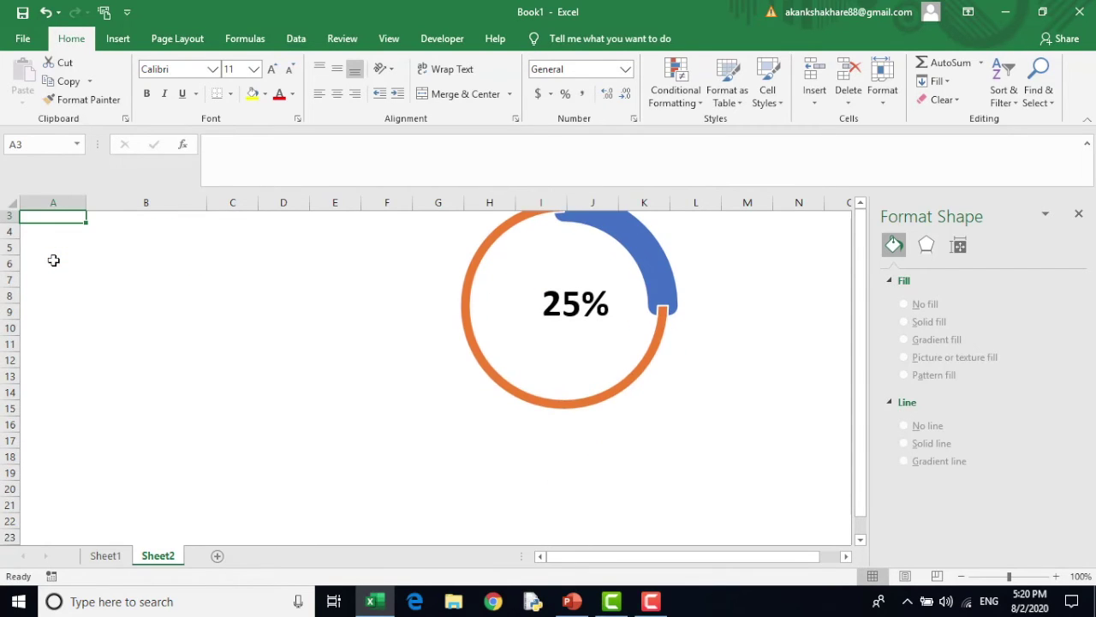
Compare with the finished rings on Sheet1, then select the 25% and 75% values in A2:B2 on Sheet2.
click(113, 555)
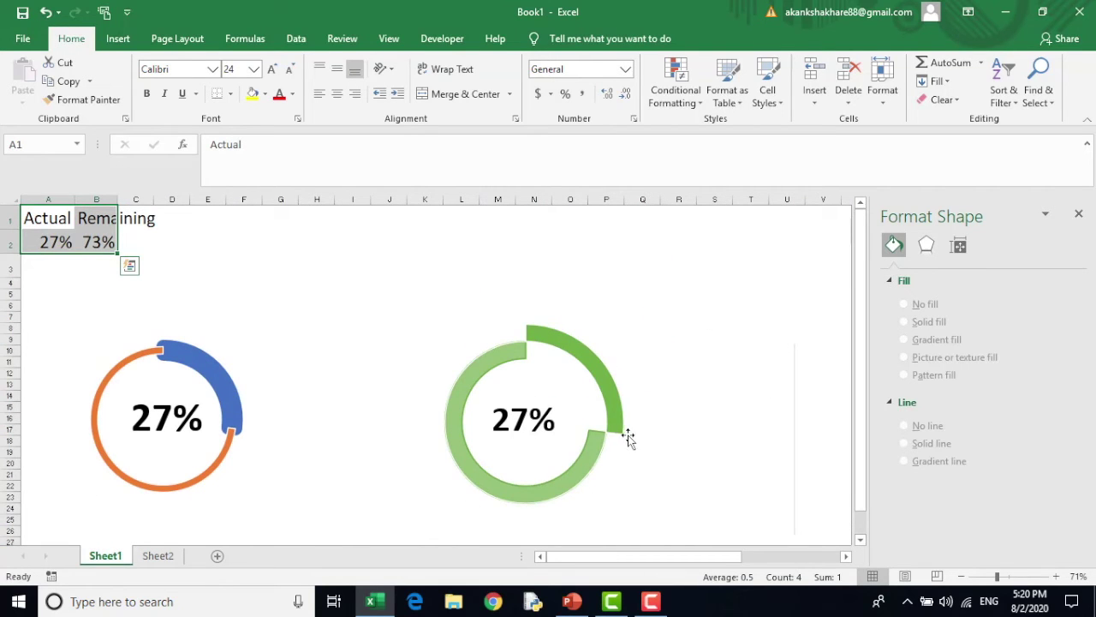
click(158, 555)
click(32, 224)
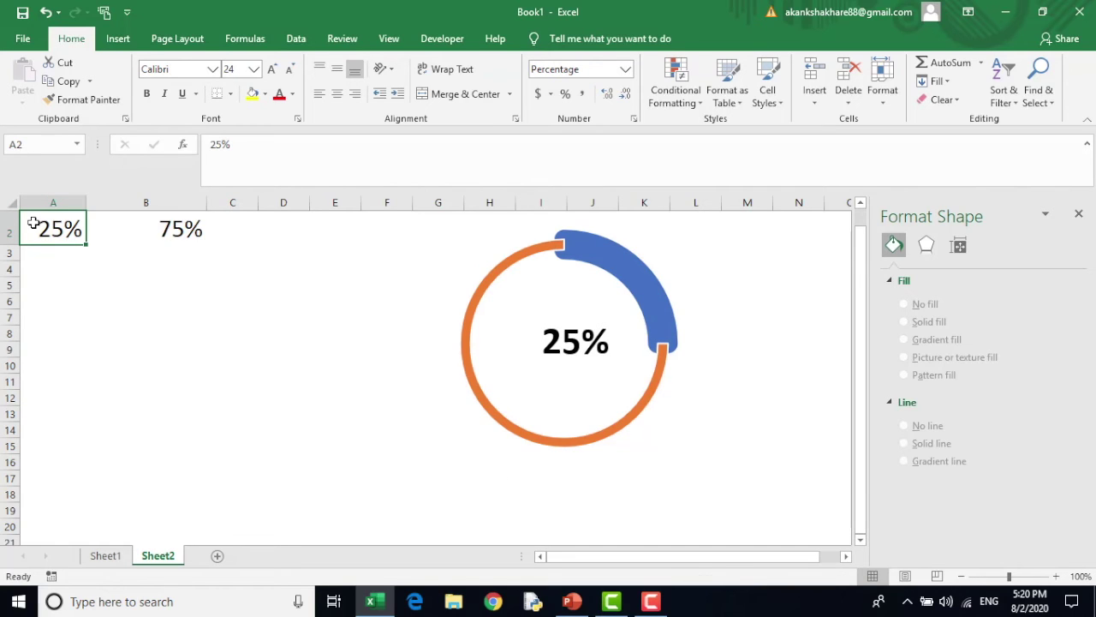
key(shift+Right)
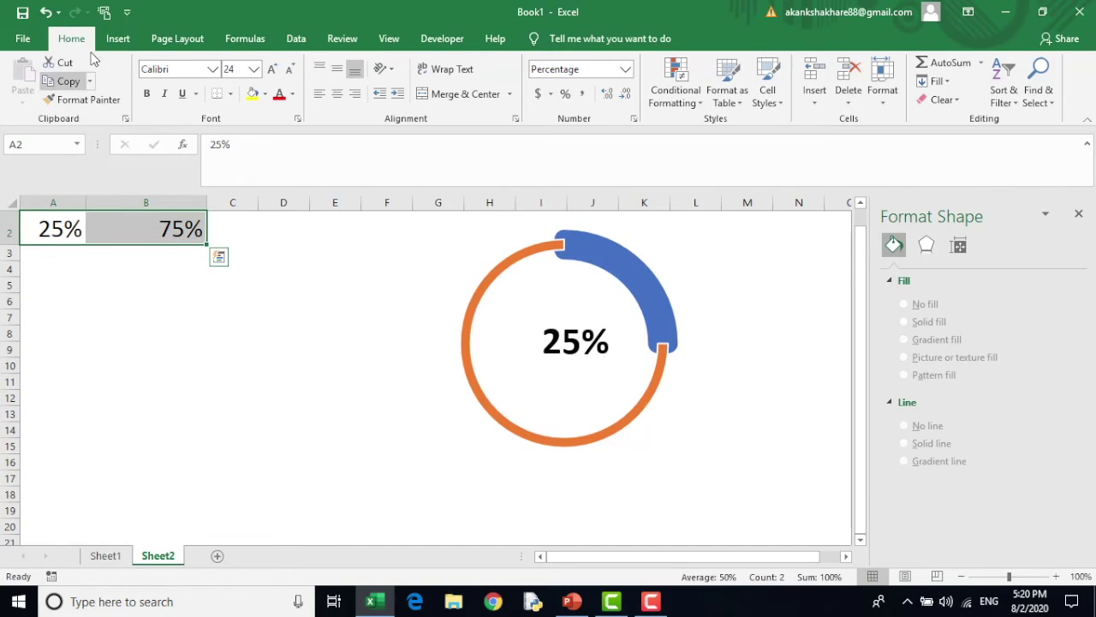
Insert a doughnut chart of the 25%/75% values and move it left of the existing ring.
click(114, 40)
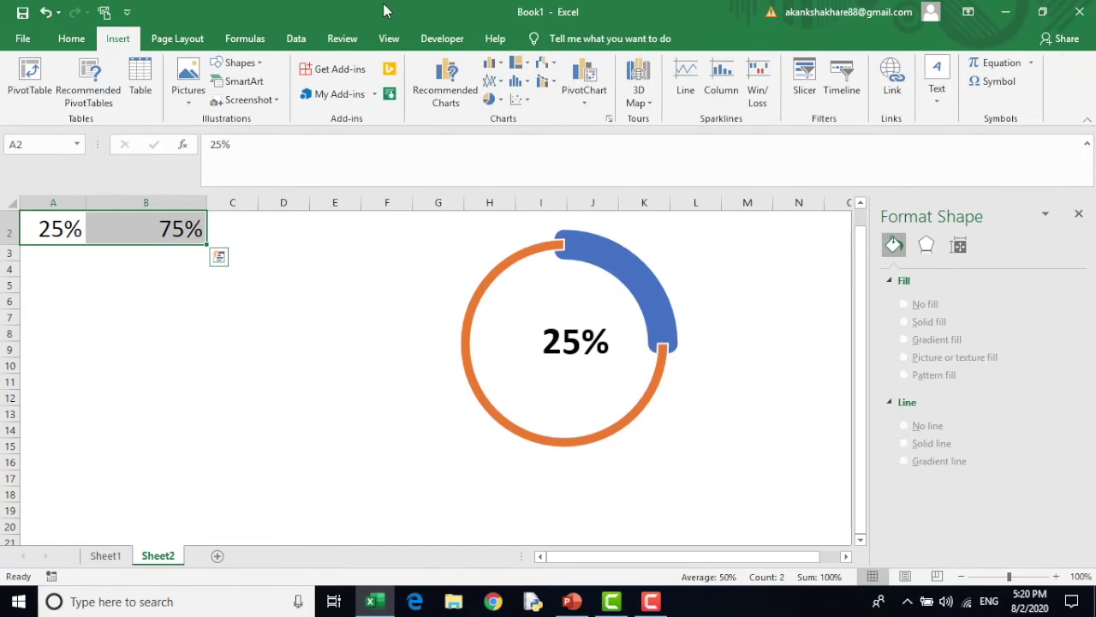
click(492, 99)
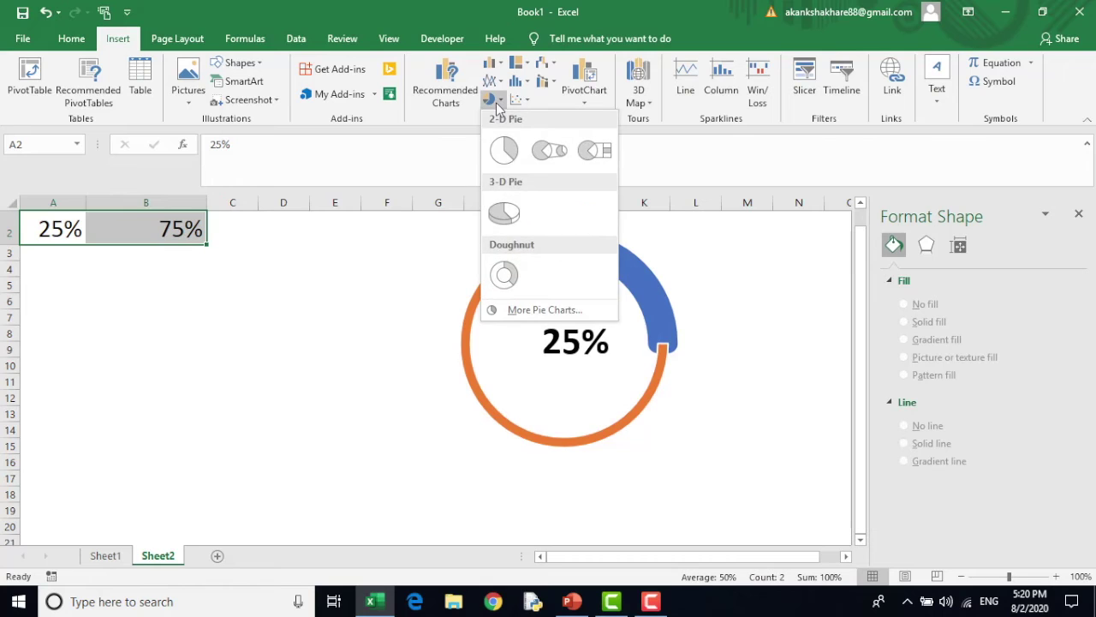
click(505, 276)
drag(302, 268, 128, 276)
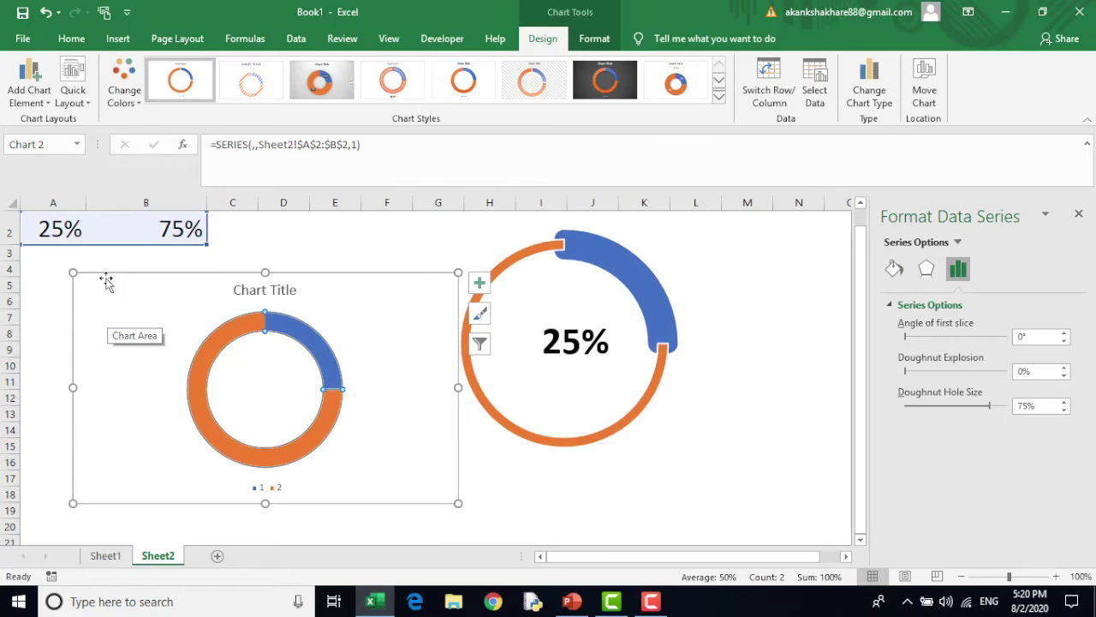
Paste the copied A2:B2 data into the new chart as a second ring.
click(220, 363)
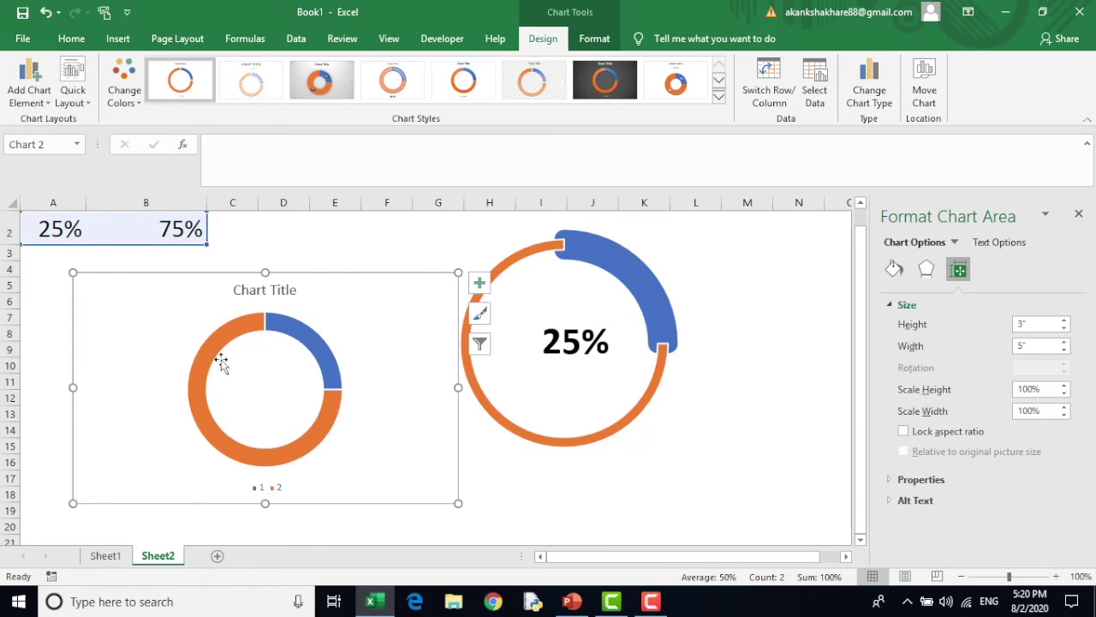
click(214, 353)
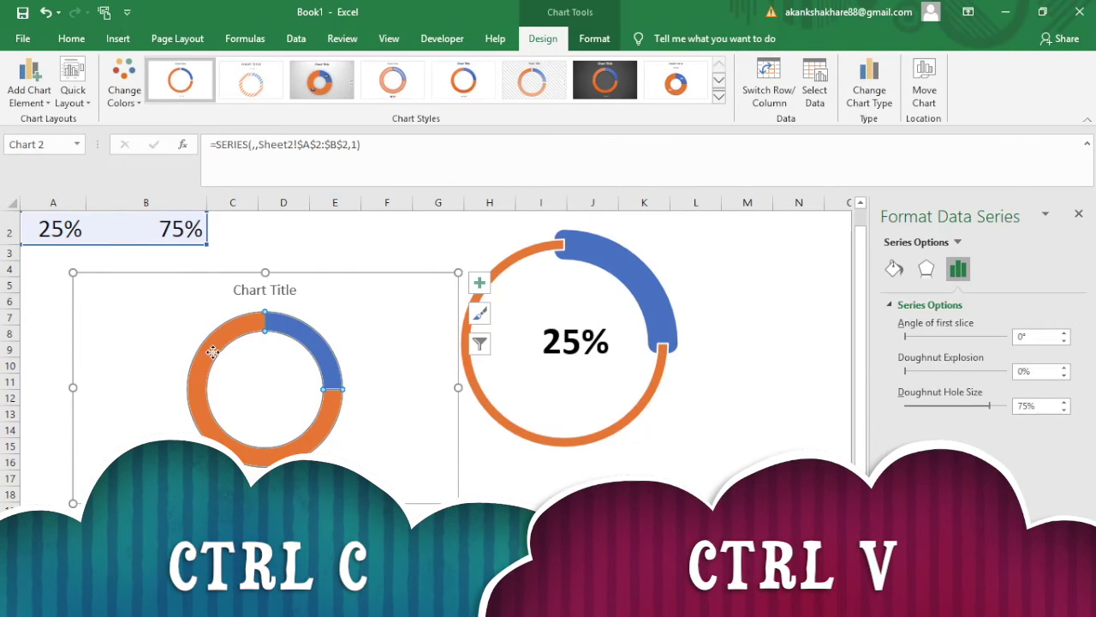
drag(212, 352, 175, 365)
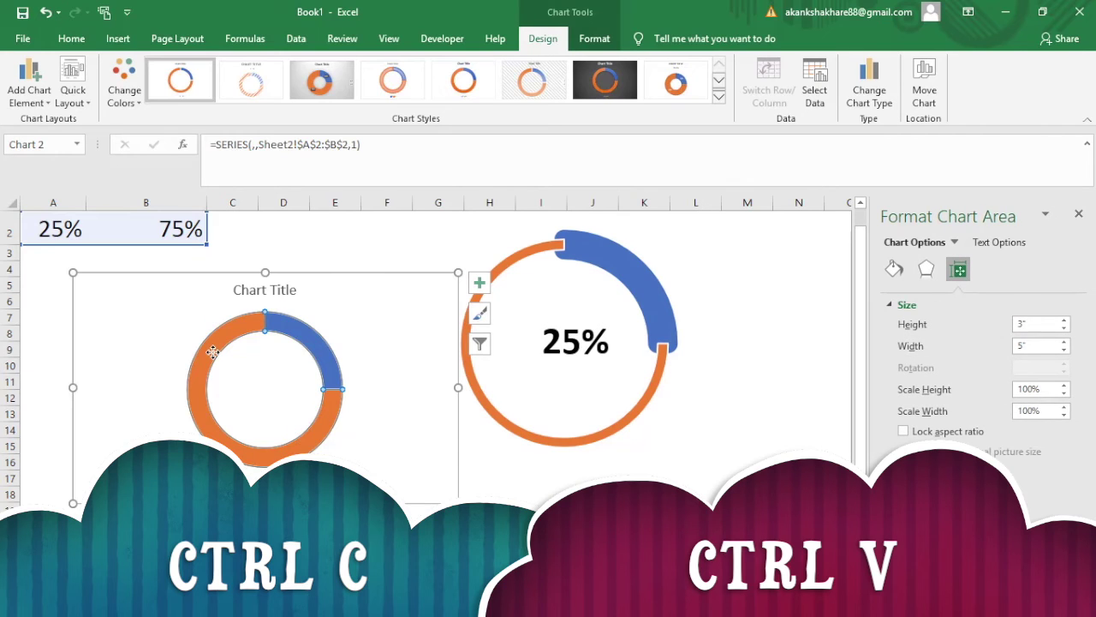
key(ctrl+v)
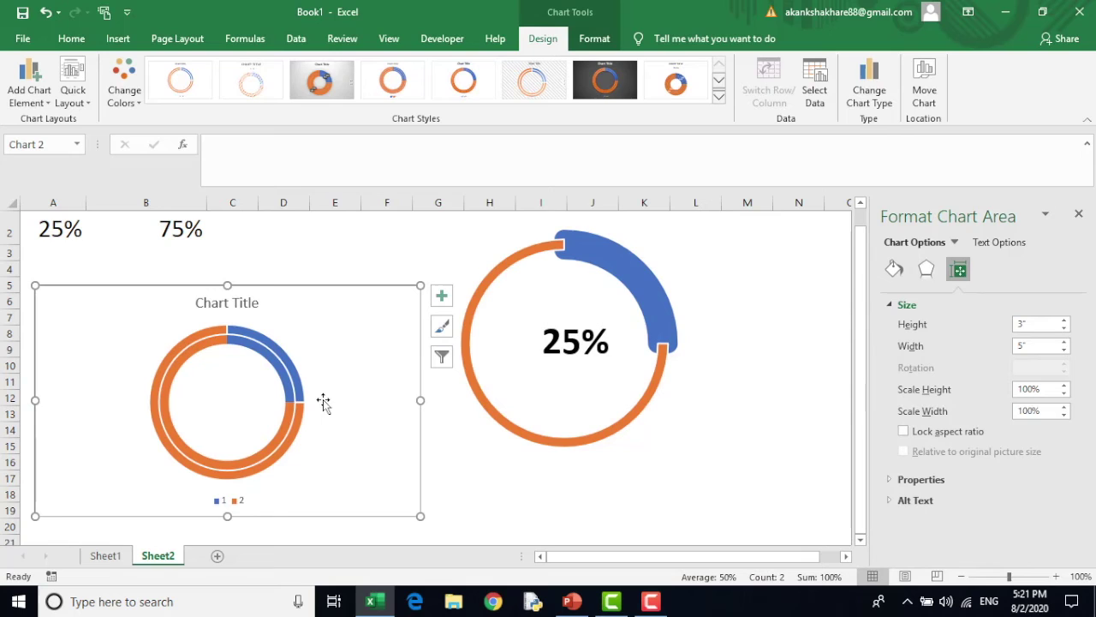
Remove the title and legend from the new doughnut chart.
click(442, 296)
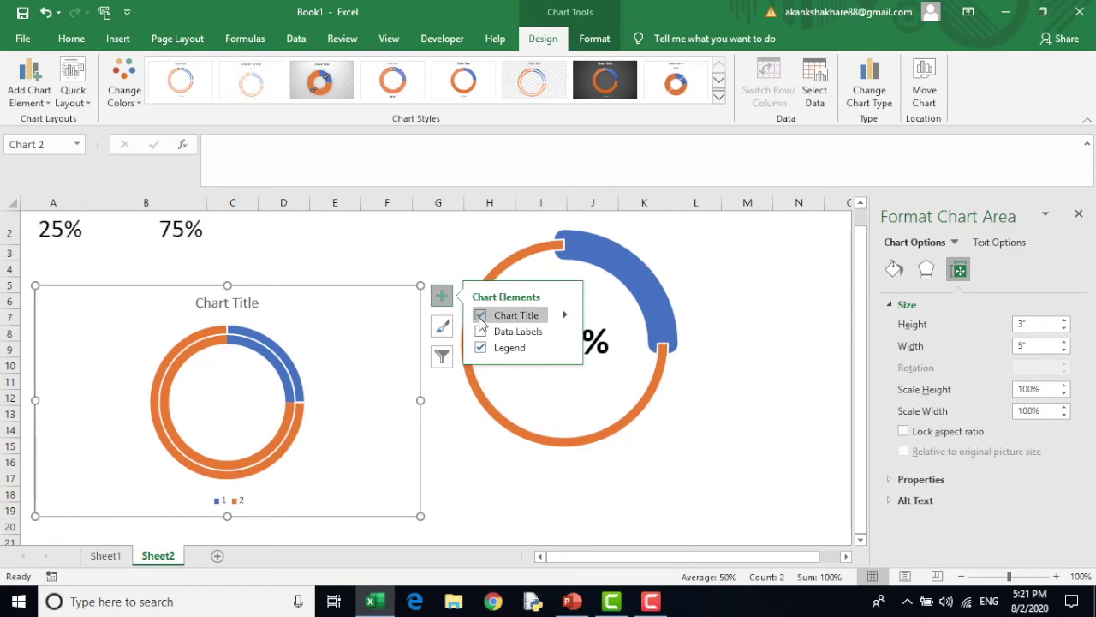
click(481, 315)
click(480, 348)
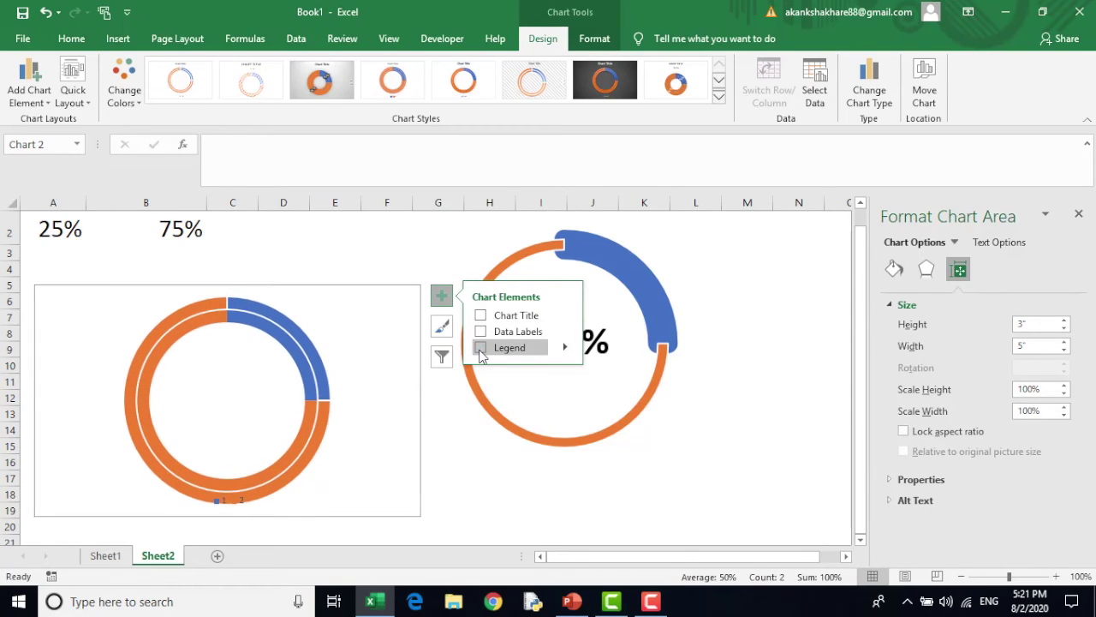
Set No fill on the inner ring's blue 25% slice and the outer ring's orange slice.
click(270, 332)
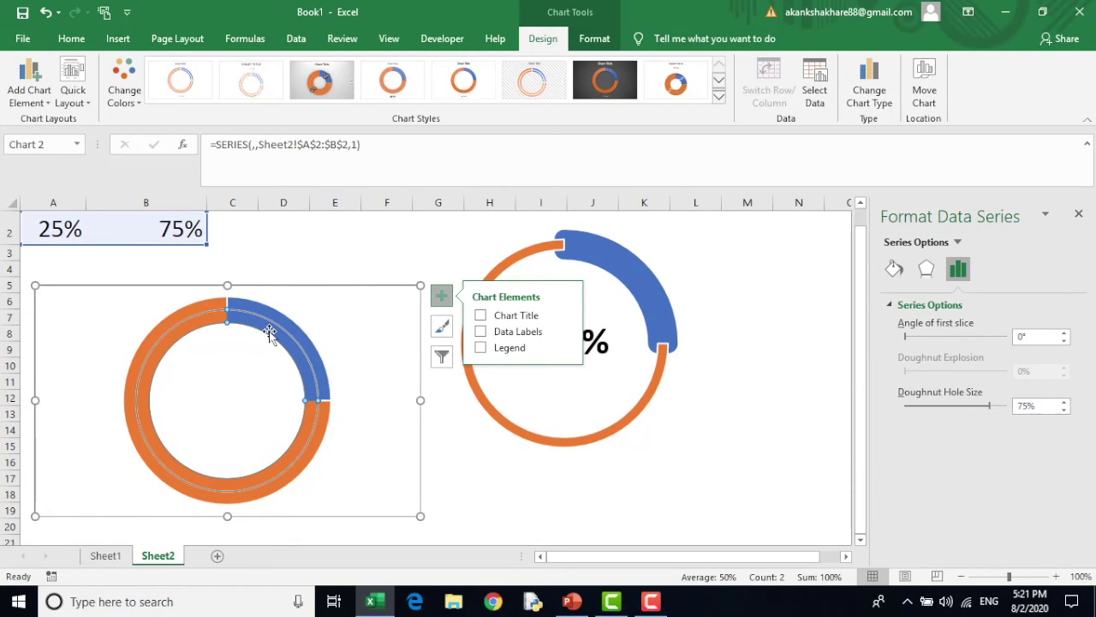
click(270, 332)
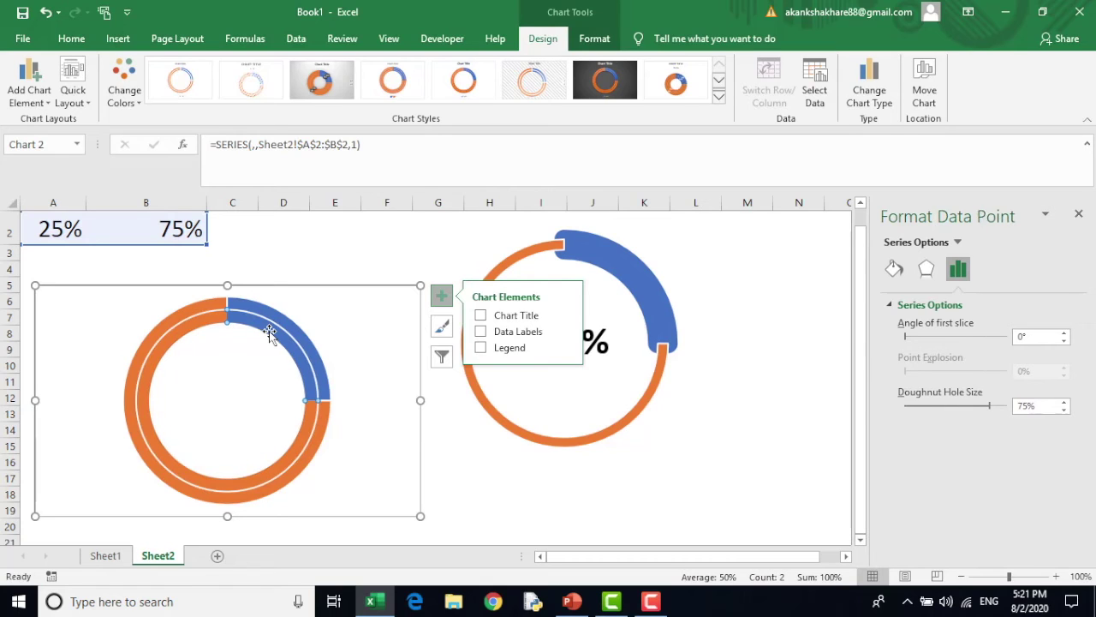
click(895, 270)
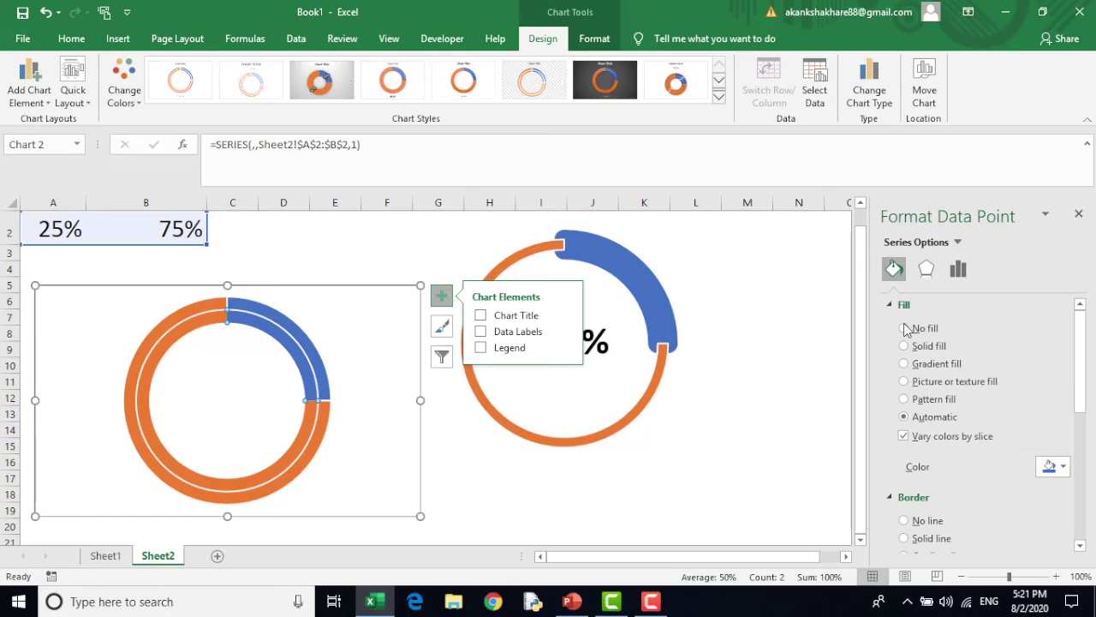
click(904, 329)
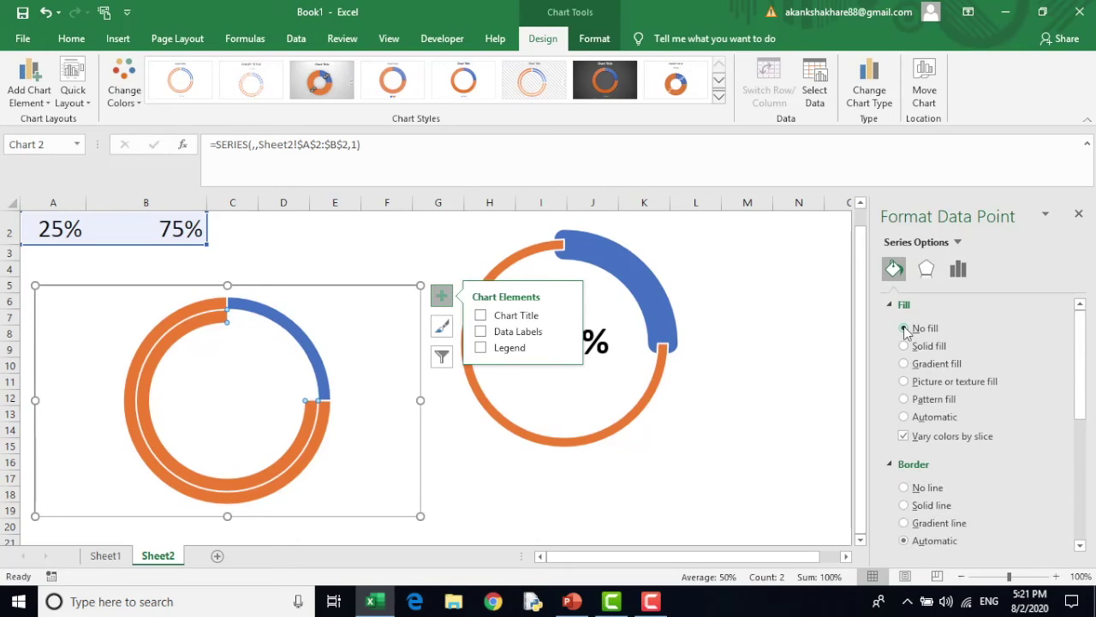
click(204, 496)
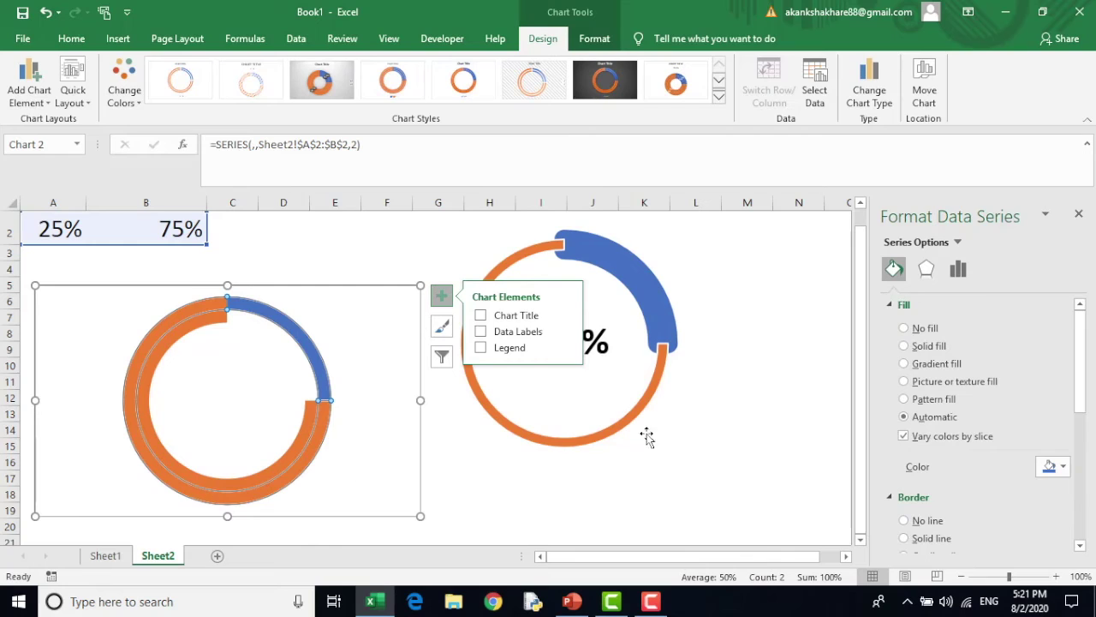
click(294, 473)
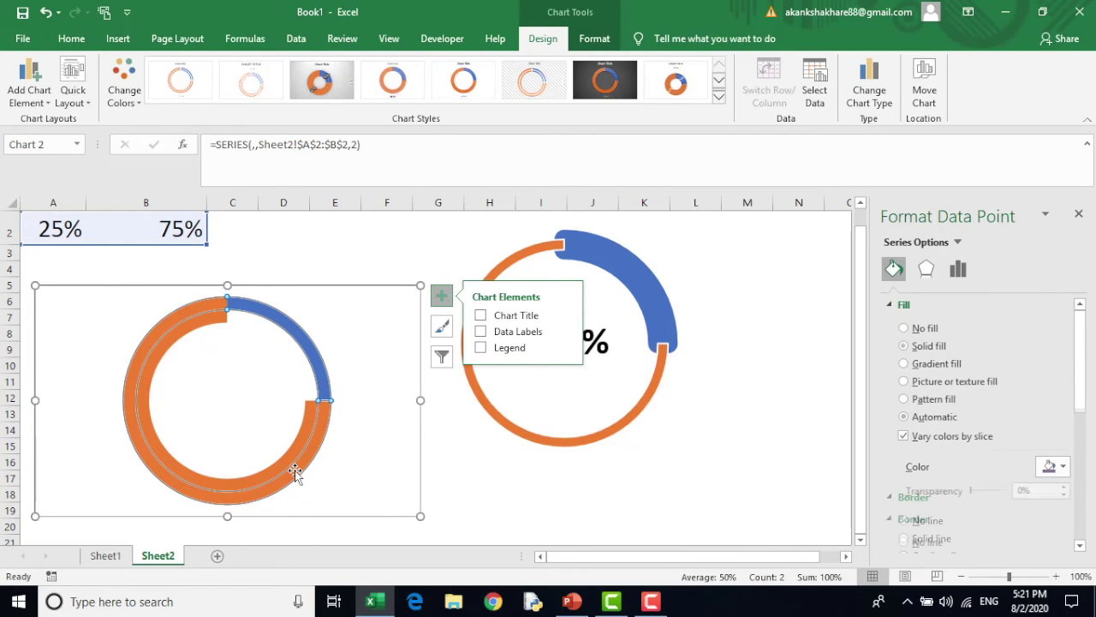
click(905, 328)
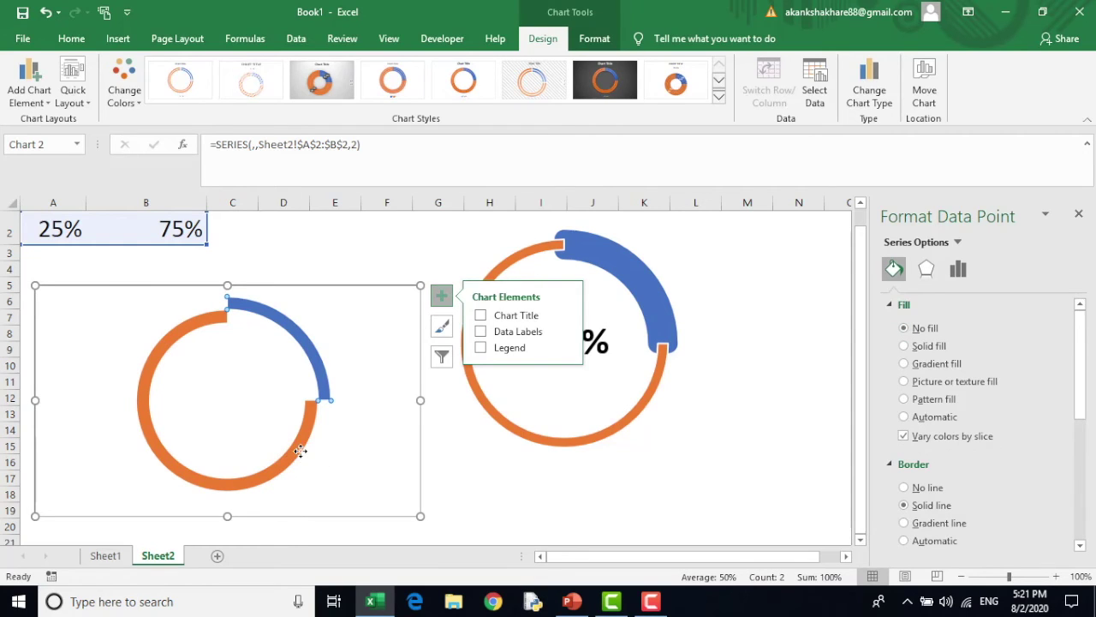
Reduce the doughnut hole size to 68% to thicken the ring.
click(960, 271)
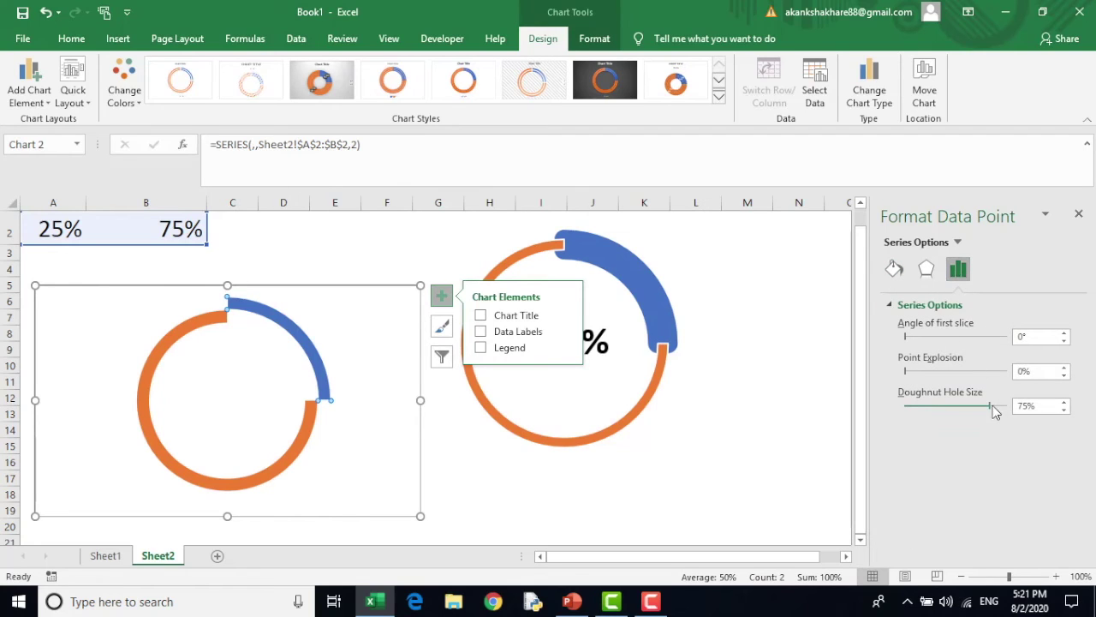
click(1064, 410)
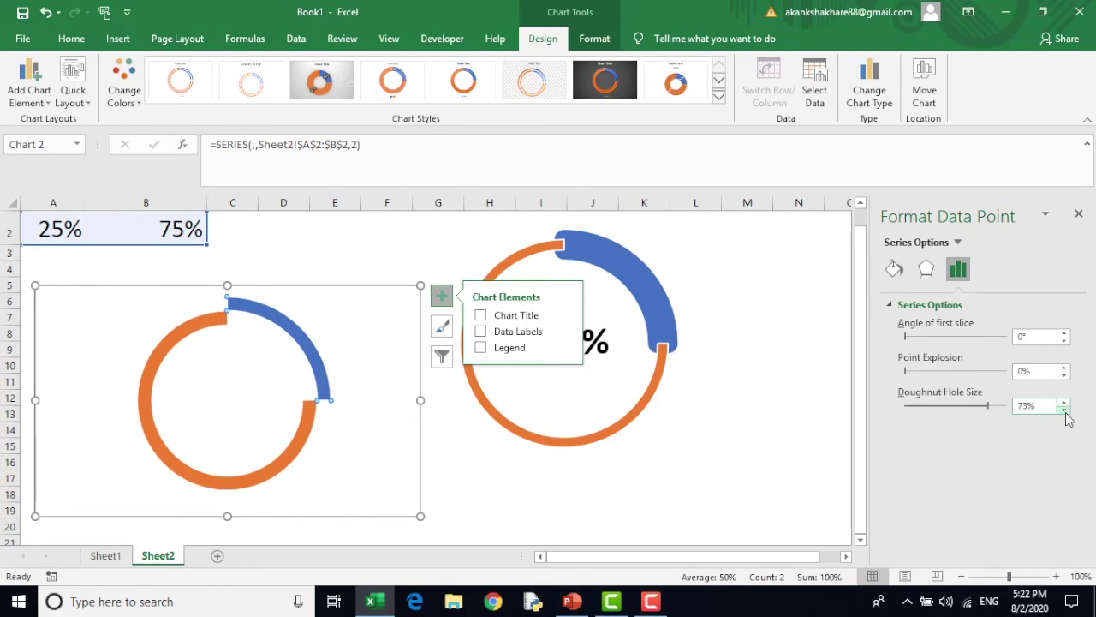
click(1064, 410)
click(1064, 410)
click(1063, 409)
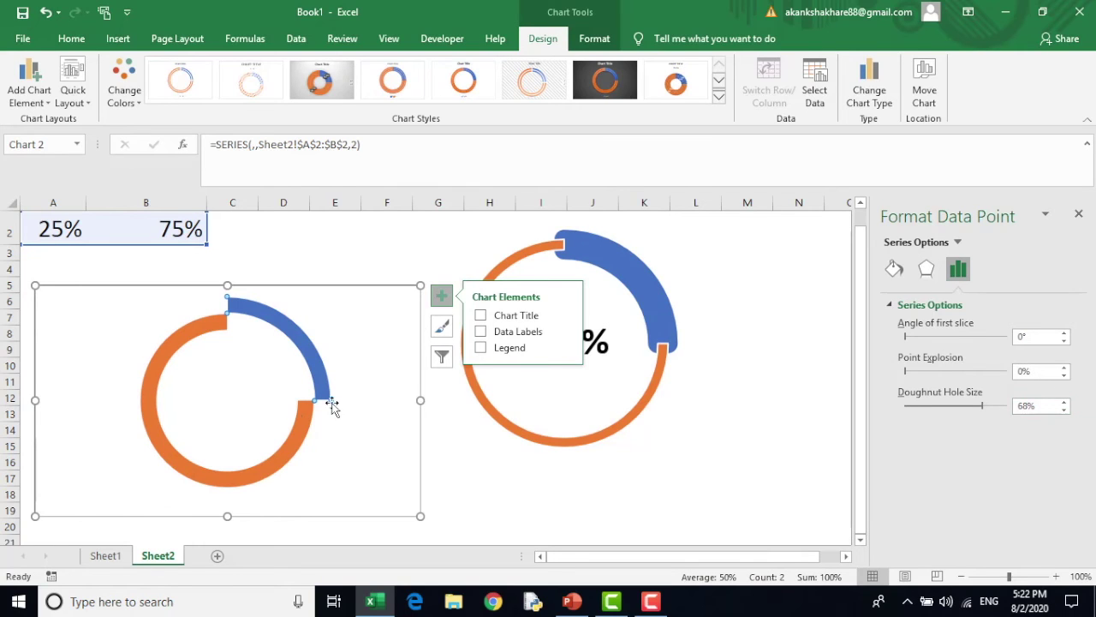
Give the 25% progress slice a solid green fill.
click(296, 433)
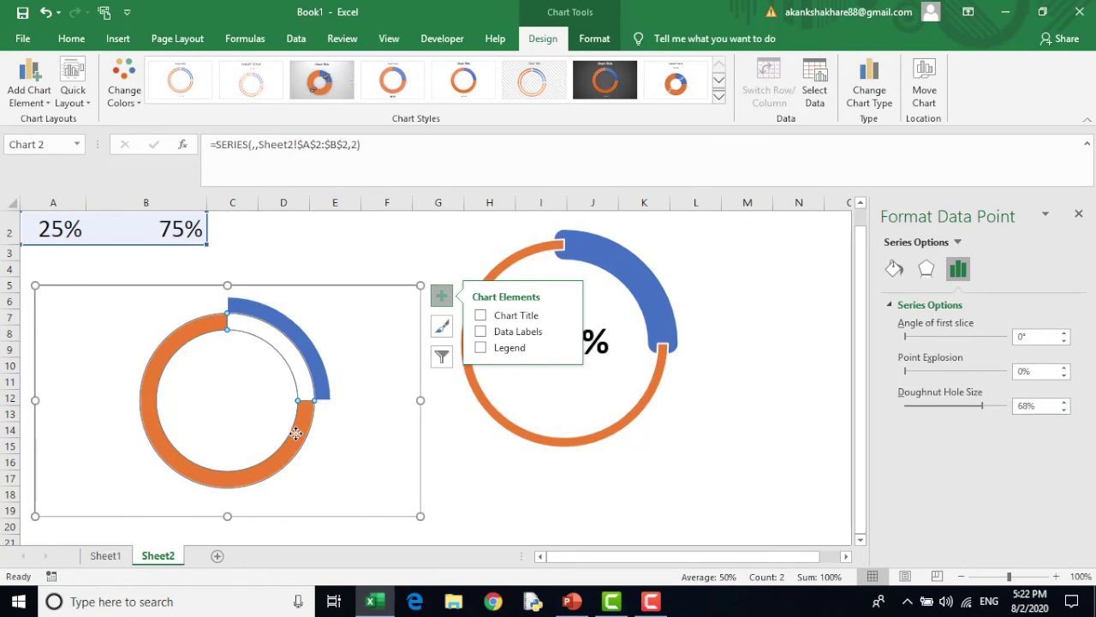
click(310, 349)
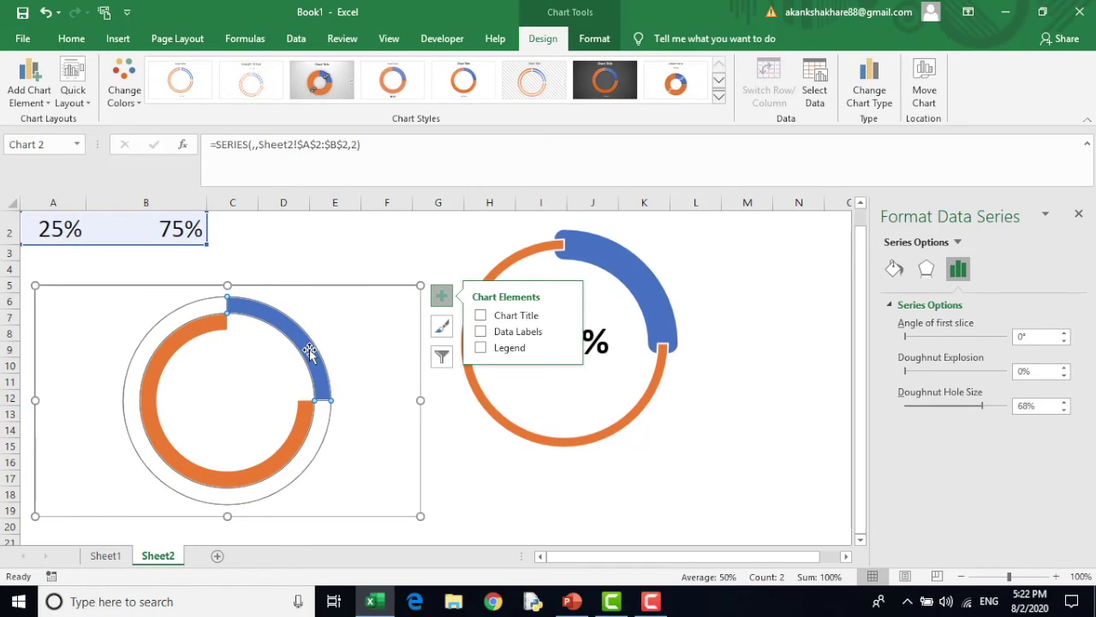
click(310, 349)
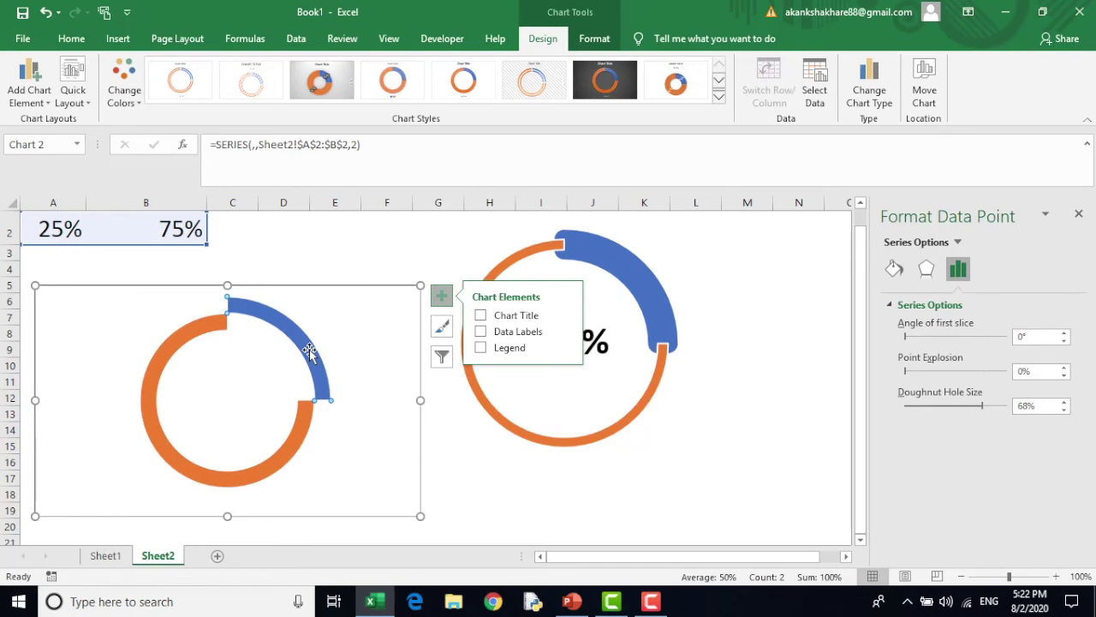
click(900, 270)
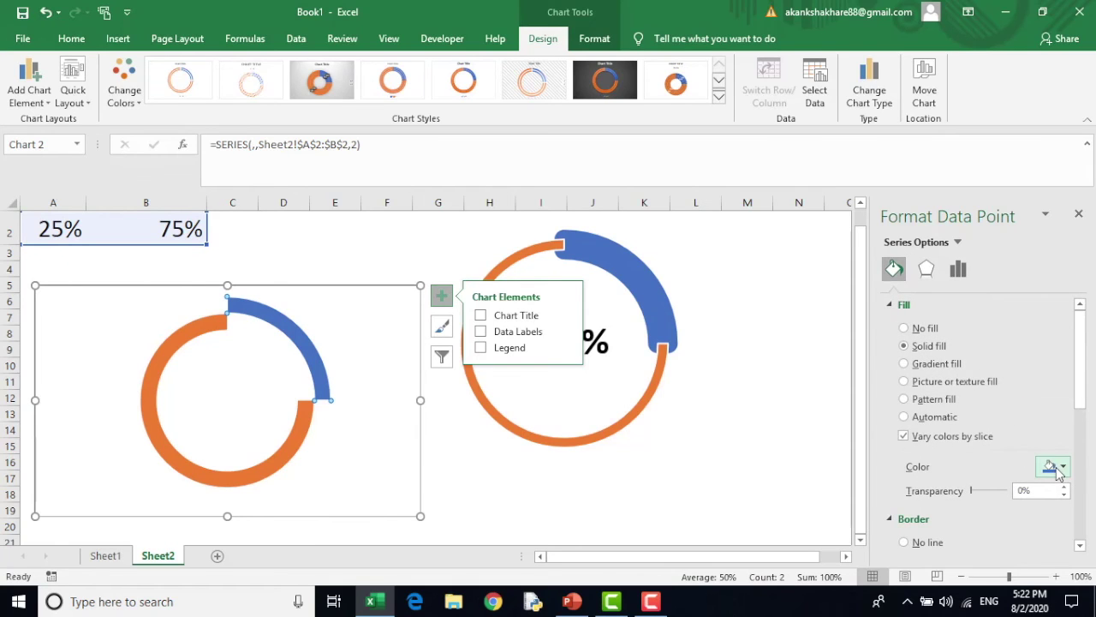
click(1058, 467)
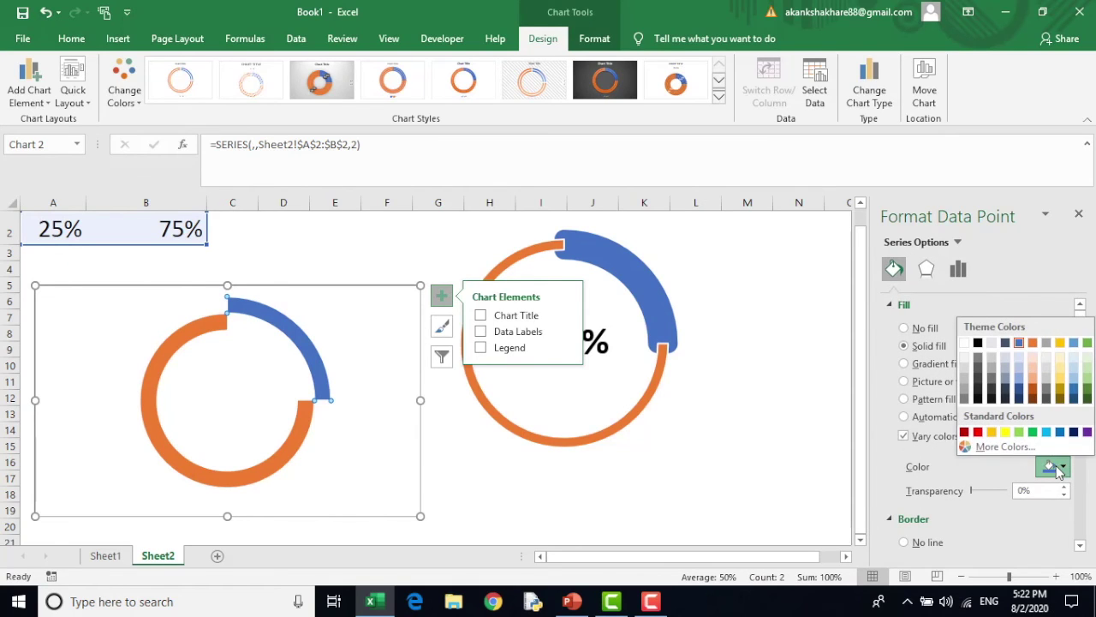
click(1087, 343)
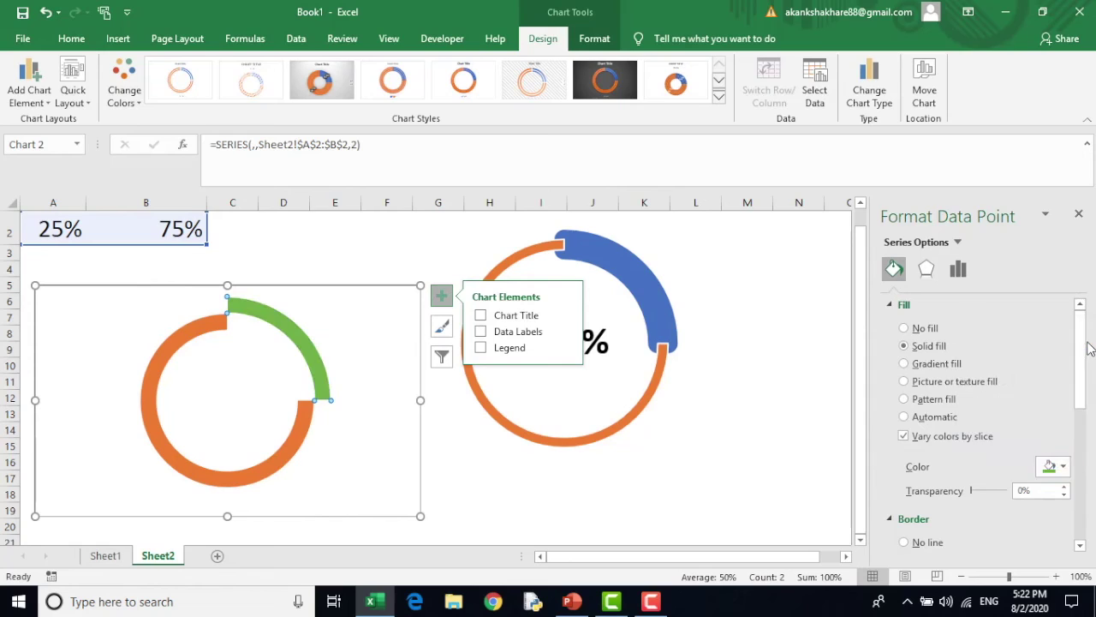
Colour the remaining 75% slice green with added transparency to make it lighter.
click(290, 445)
click(291, 445)
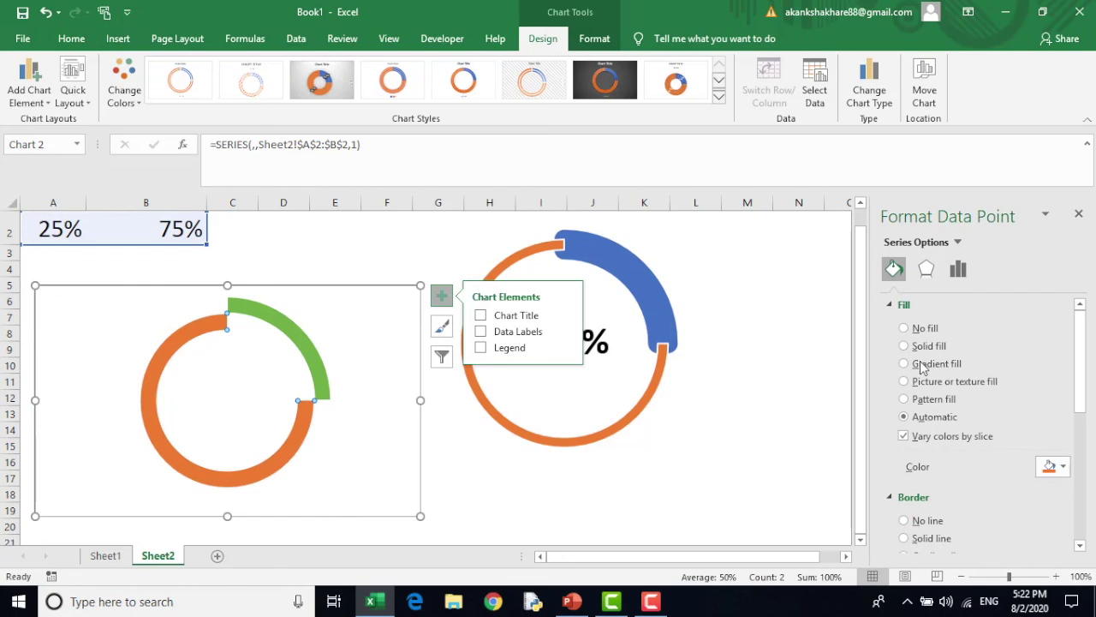
click(1061, 470)
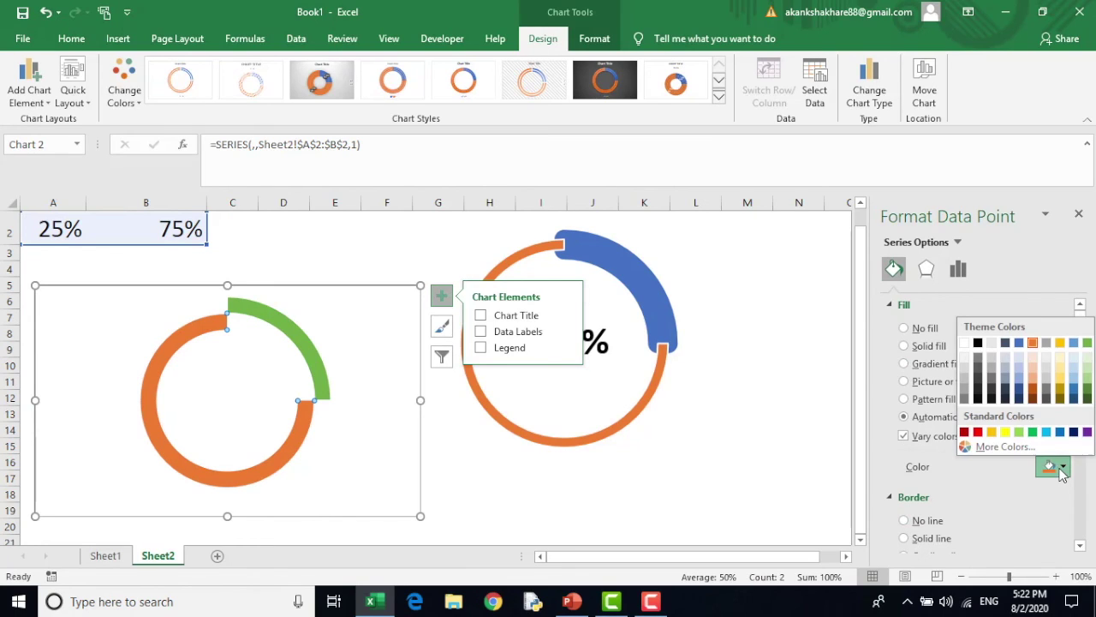
click(1085, 344)
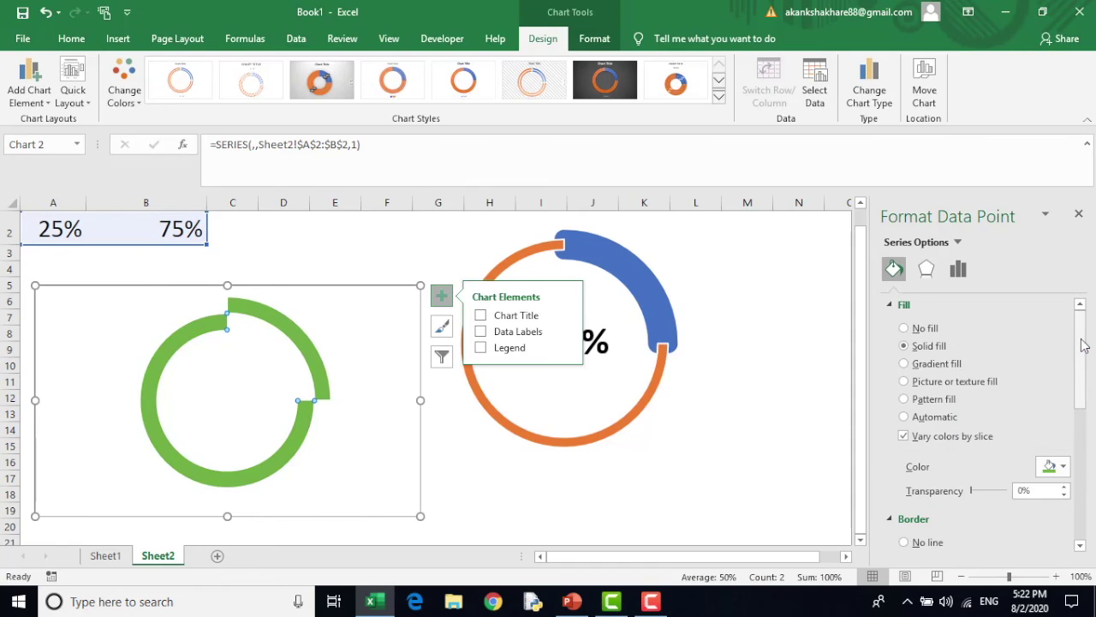
click(1062, 487)
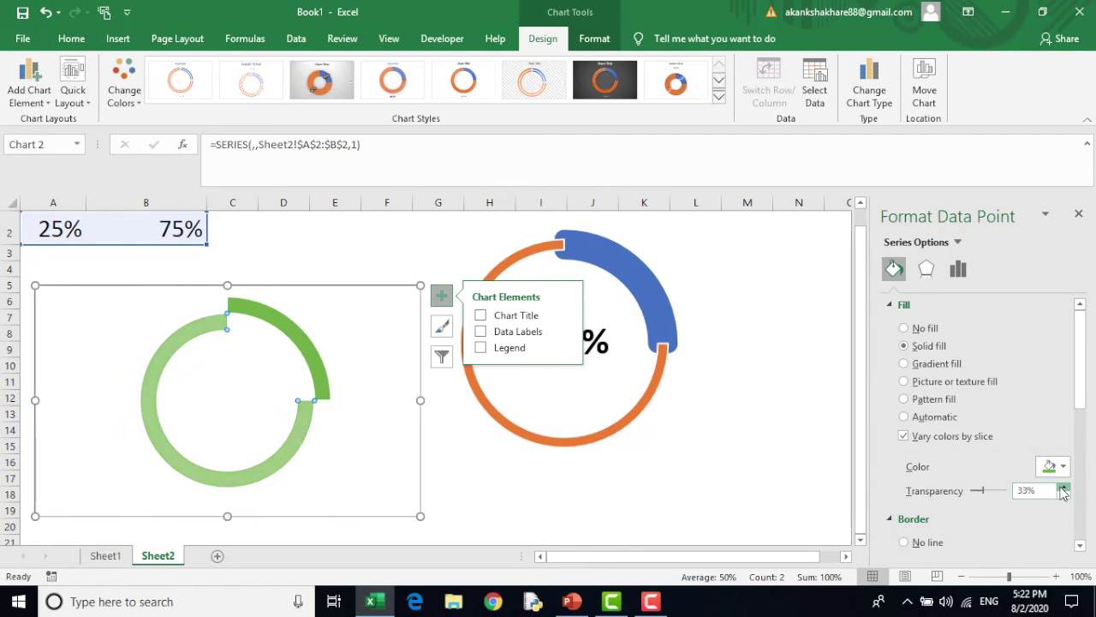
Look at the slice's shadow presets, close them without applying one, and deselect the chart.
click(300, 430)
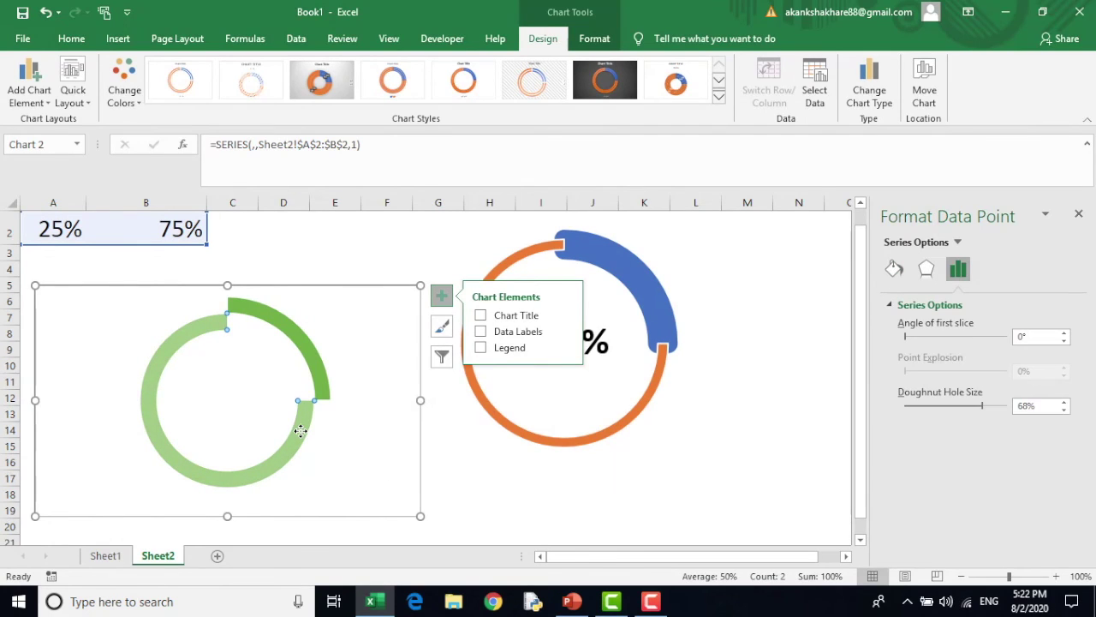
click(926, 269)
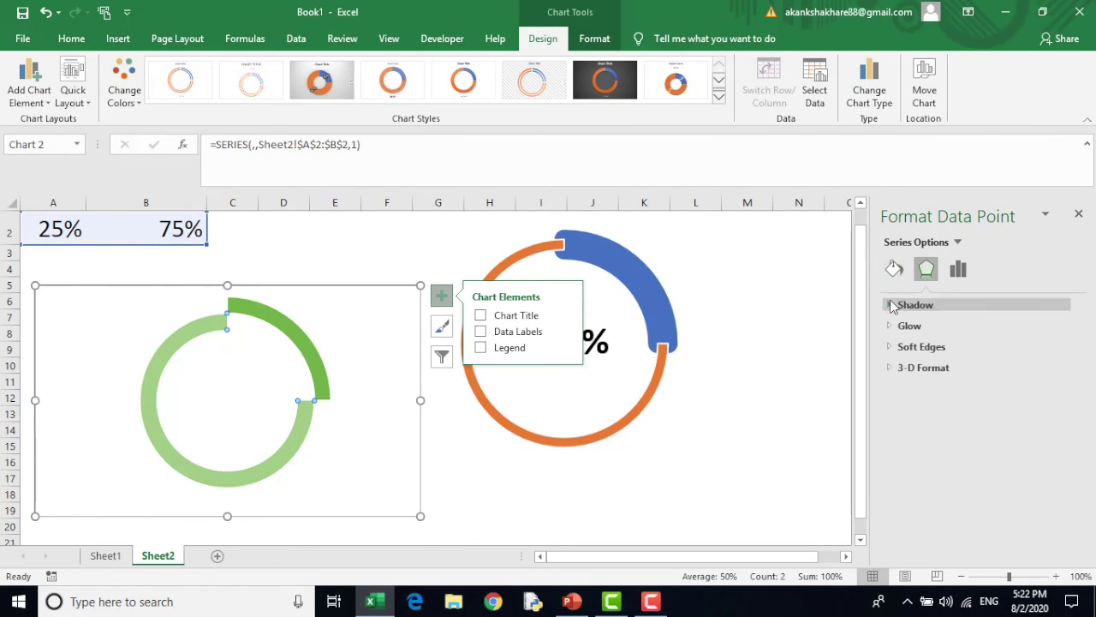
click(892, 305)
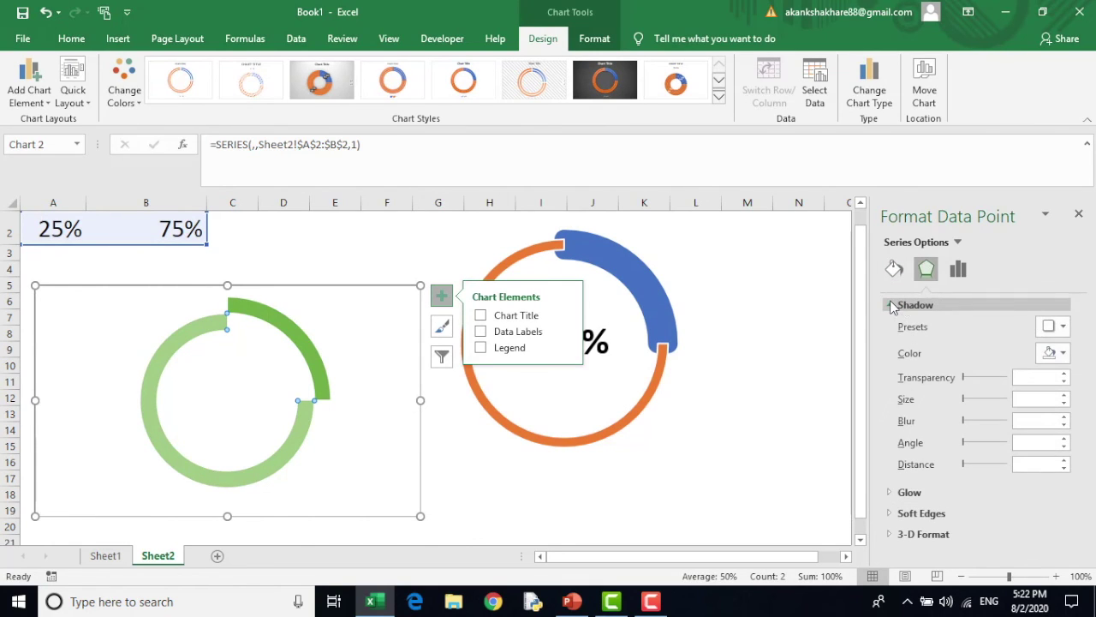
click(1063, 326)
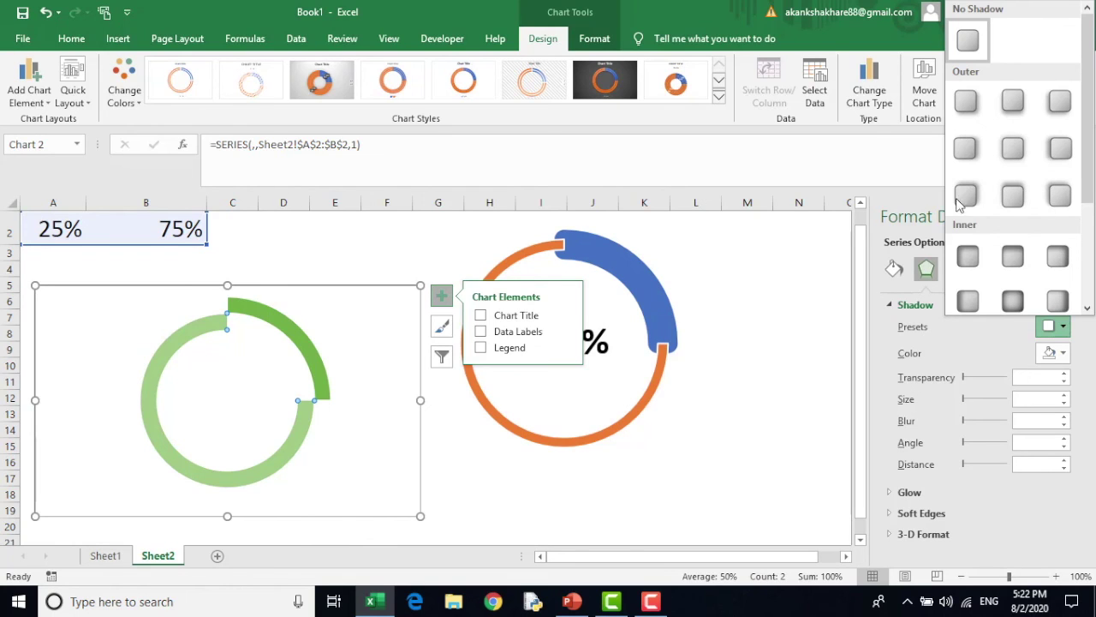
key(Escape)
click(696, 461)
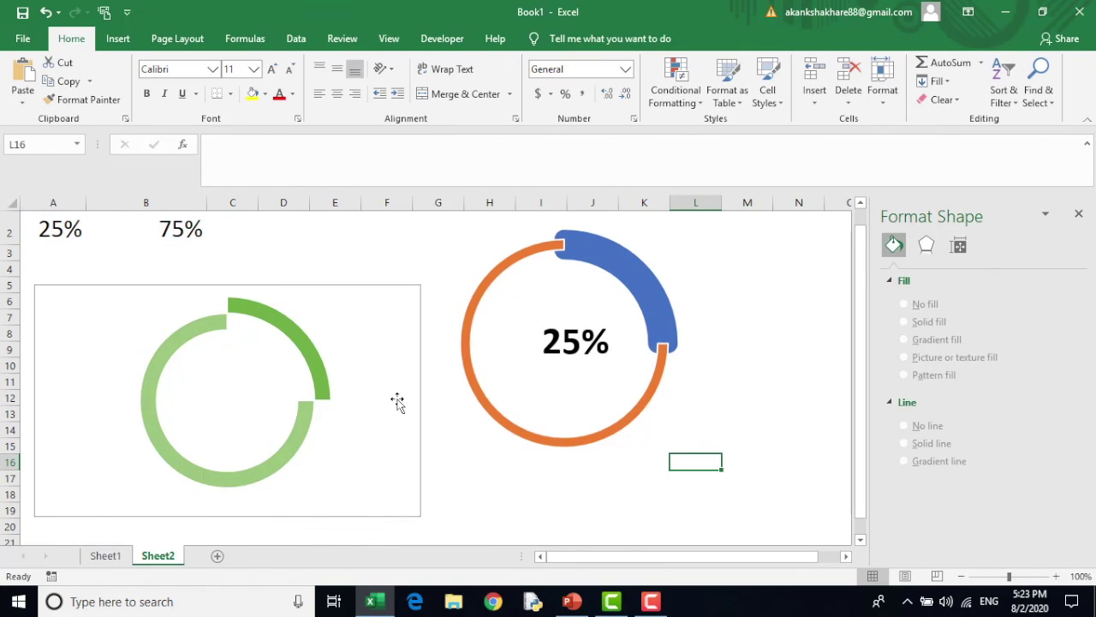
Bring up shape tools for a centre label on the green chart, then enter 67% in A2.
click(219, 411)
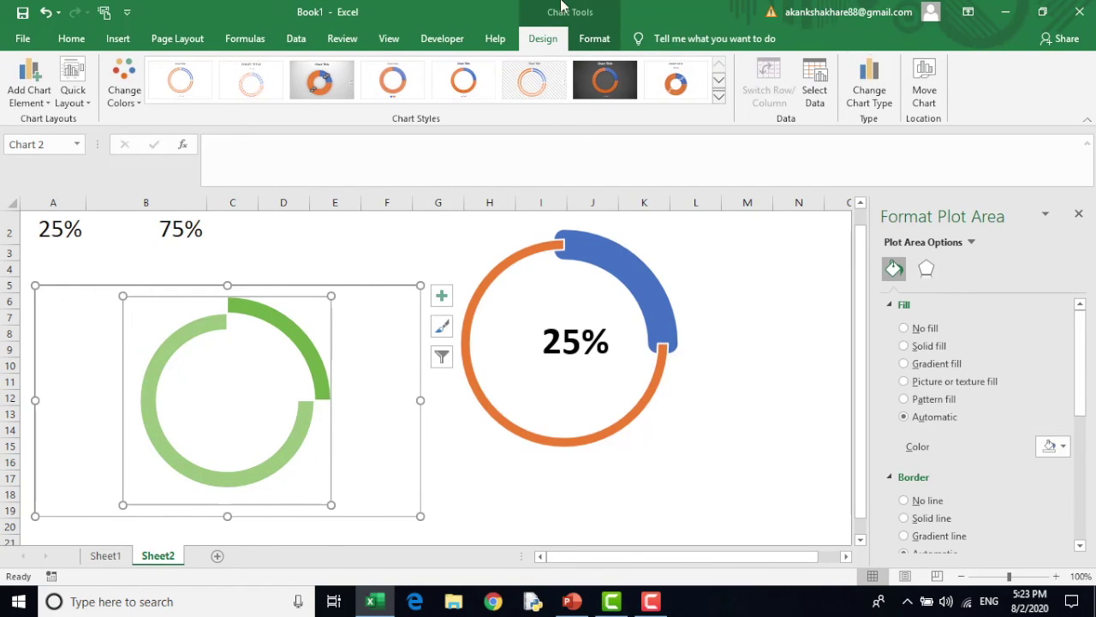
click(594, 38)
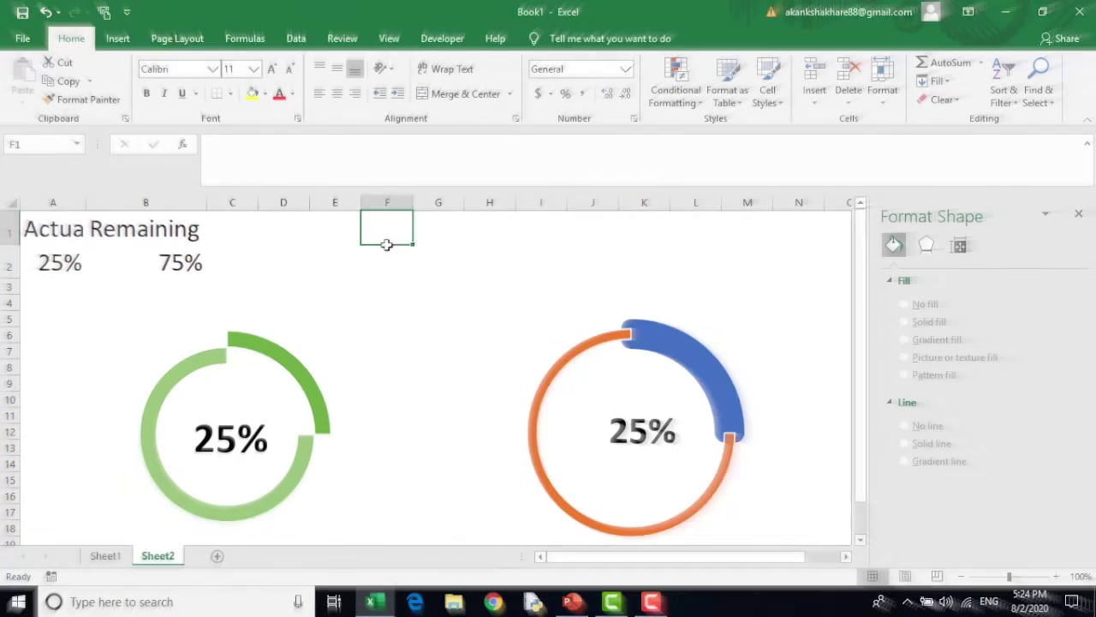
click(31, 268)
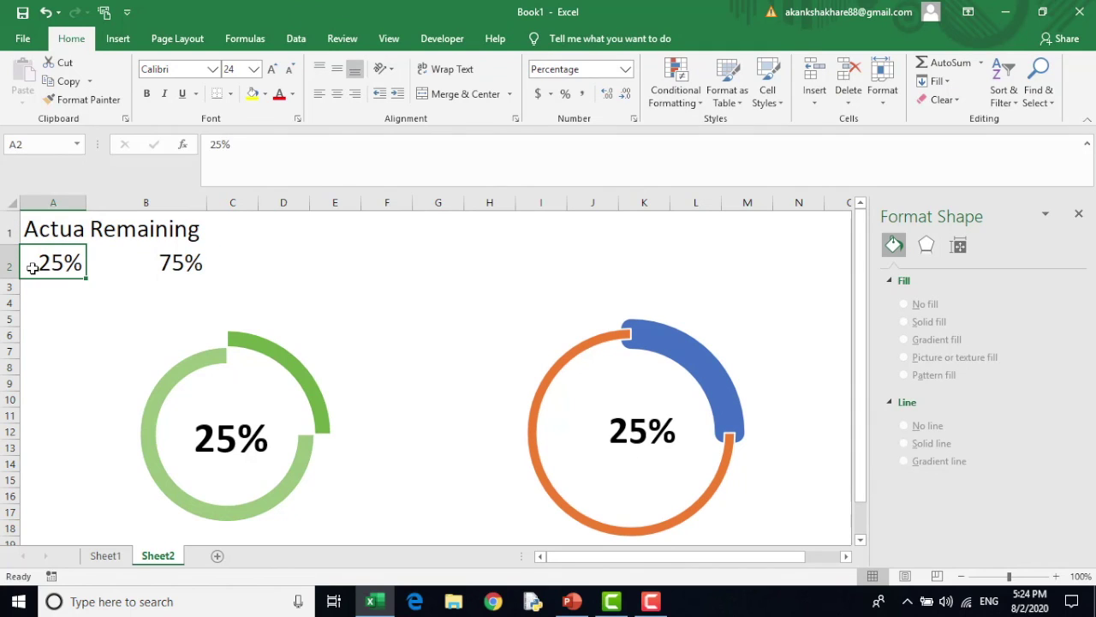
text(67%)
key(Return)
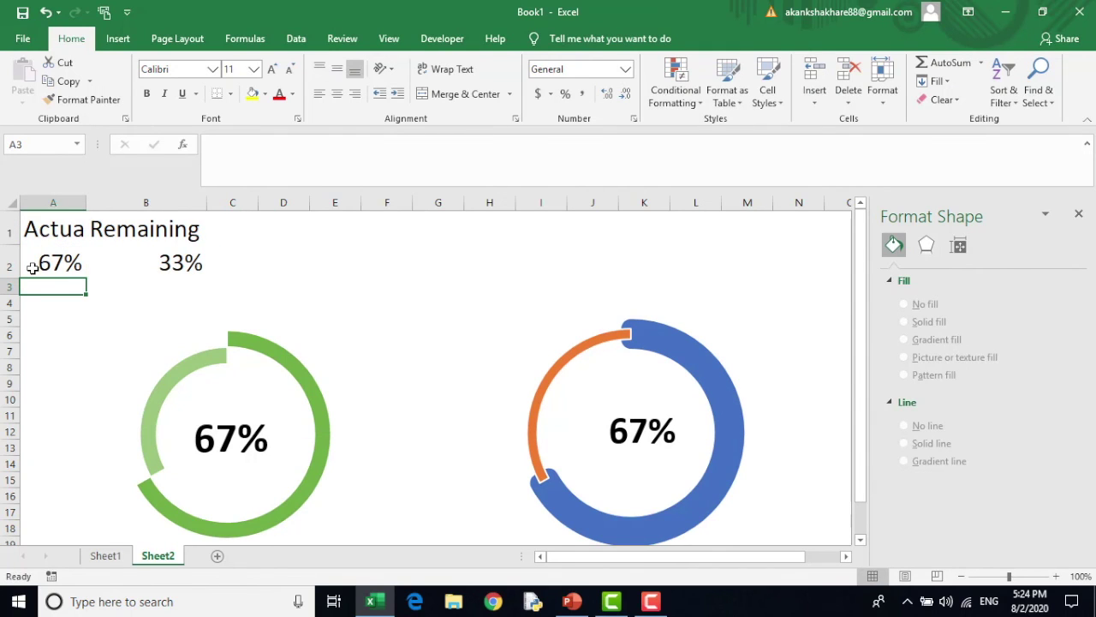
Change the Actual value in A2 to 12%, then go to Sheet1.
click(33, 269)
text(12%)
key(Return)
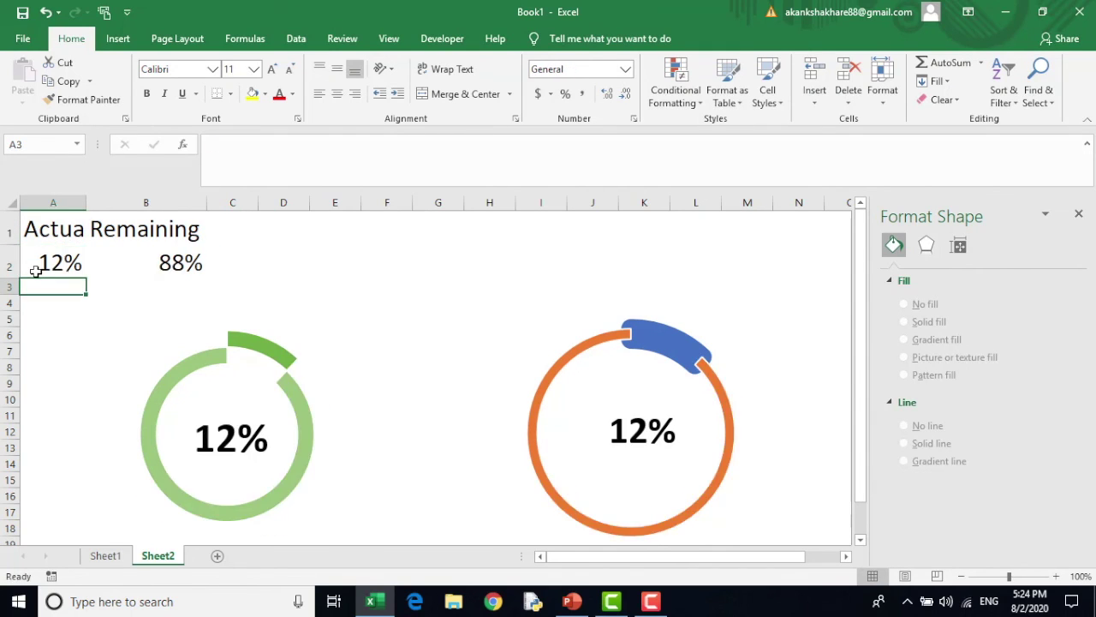
scroll(372, 366, down, 1)
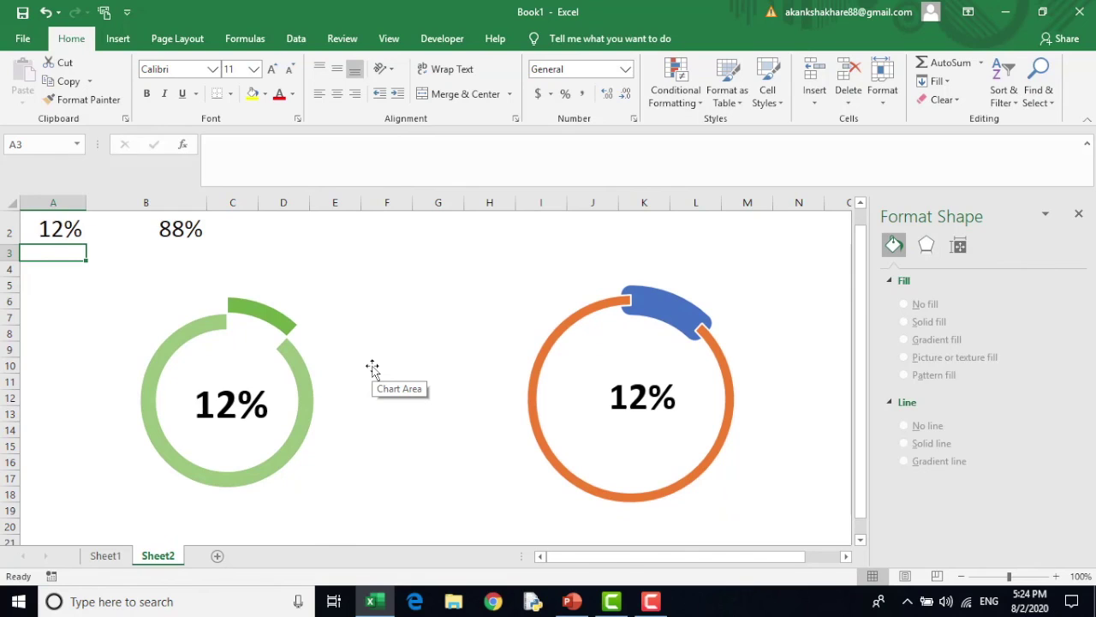
click(103, 559)
Scroll around Sheet1 to view both finished progress rings labelled 27%.
scroll(425, 481, right, 5)
scroll(425, 482, left, 2)
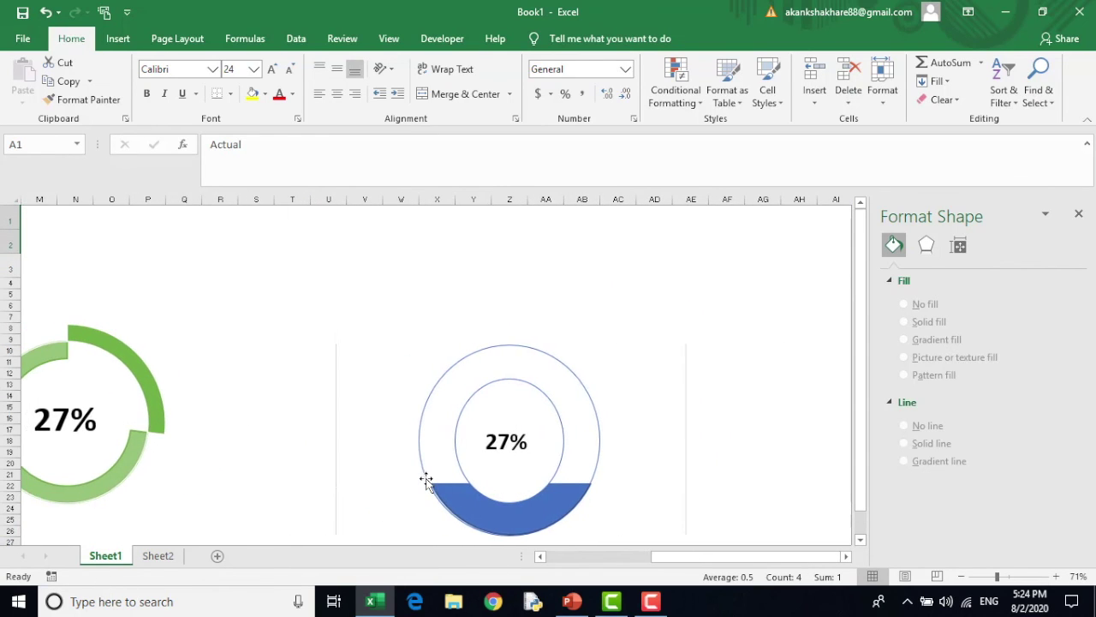
scroll(425, 482, down, 2)
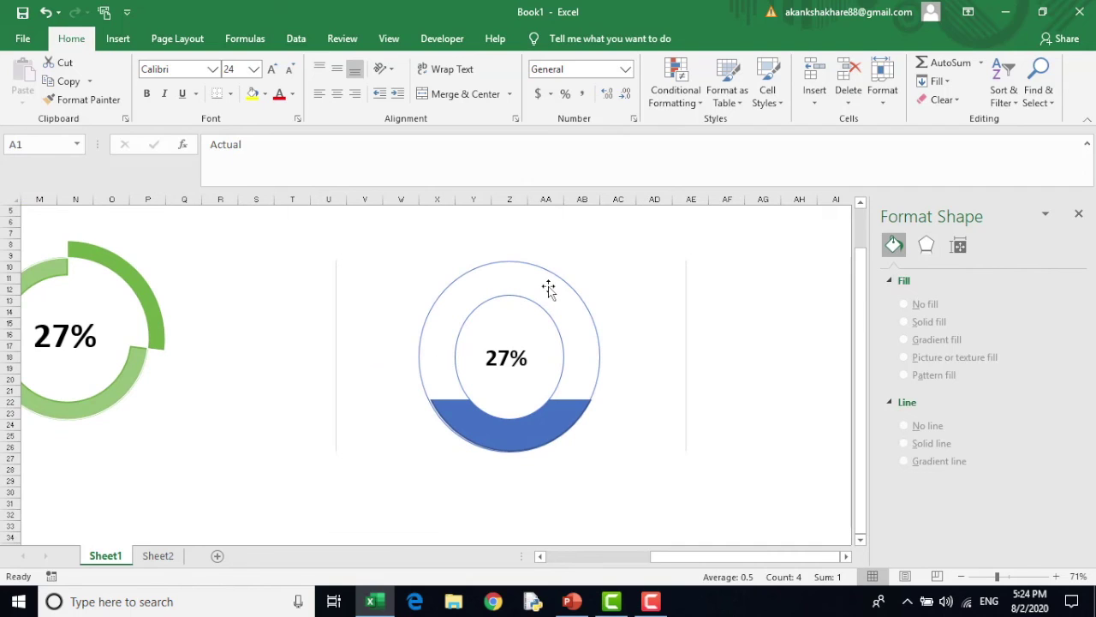